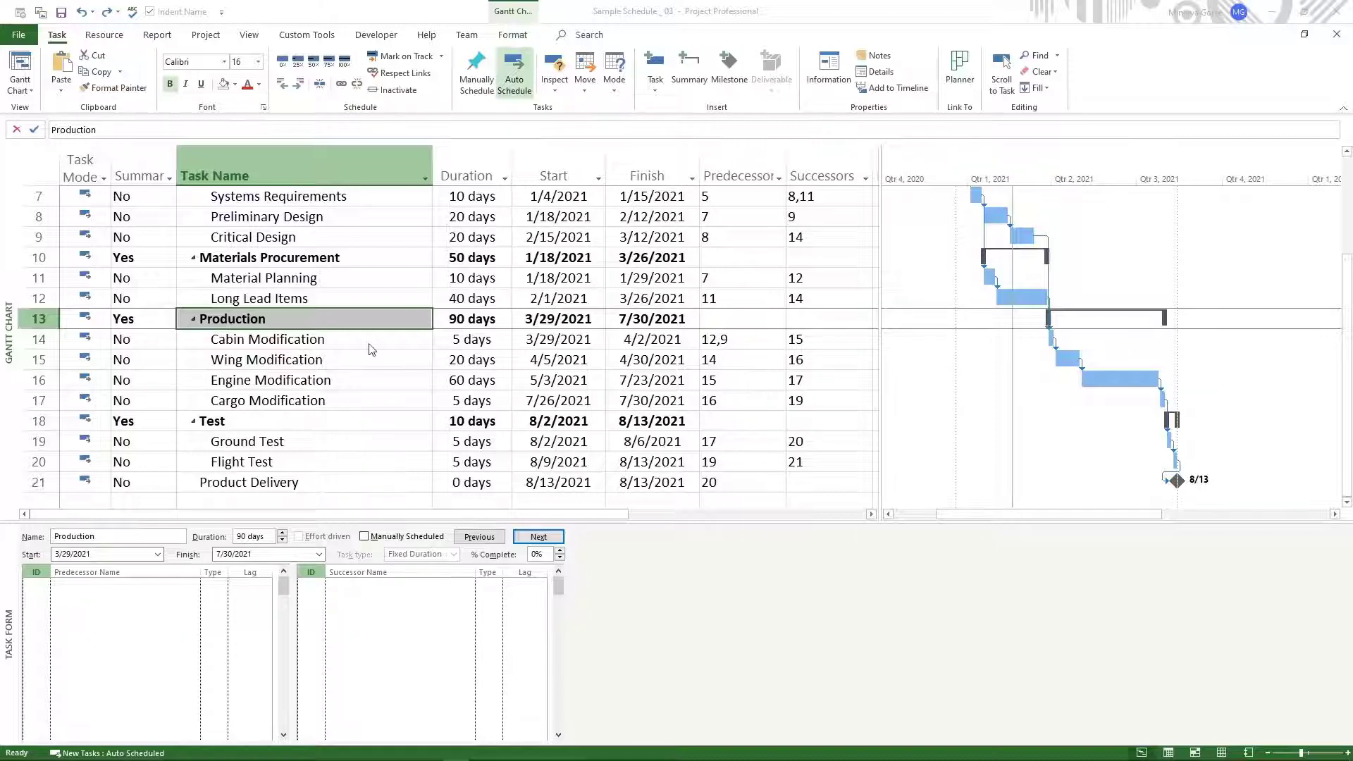
Hide the Task Form split so the Gantt Chart takes up the whole window.
{"action": "scroll", "coordinate": [366, 345], "scroll_direction": "up", "scroll_amount": 2}
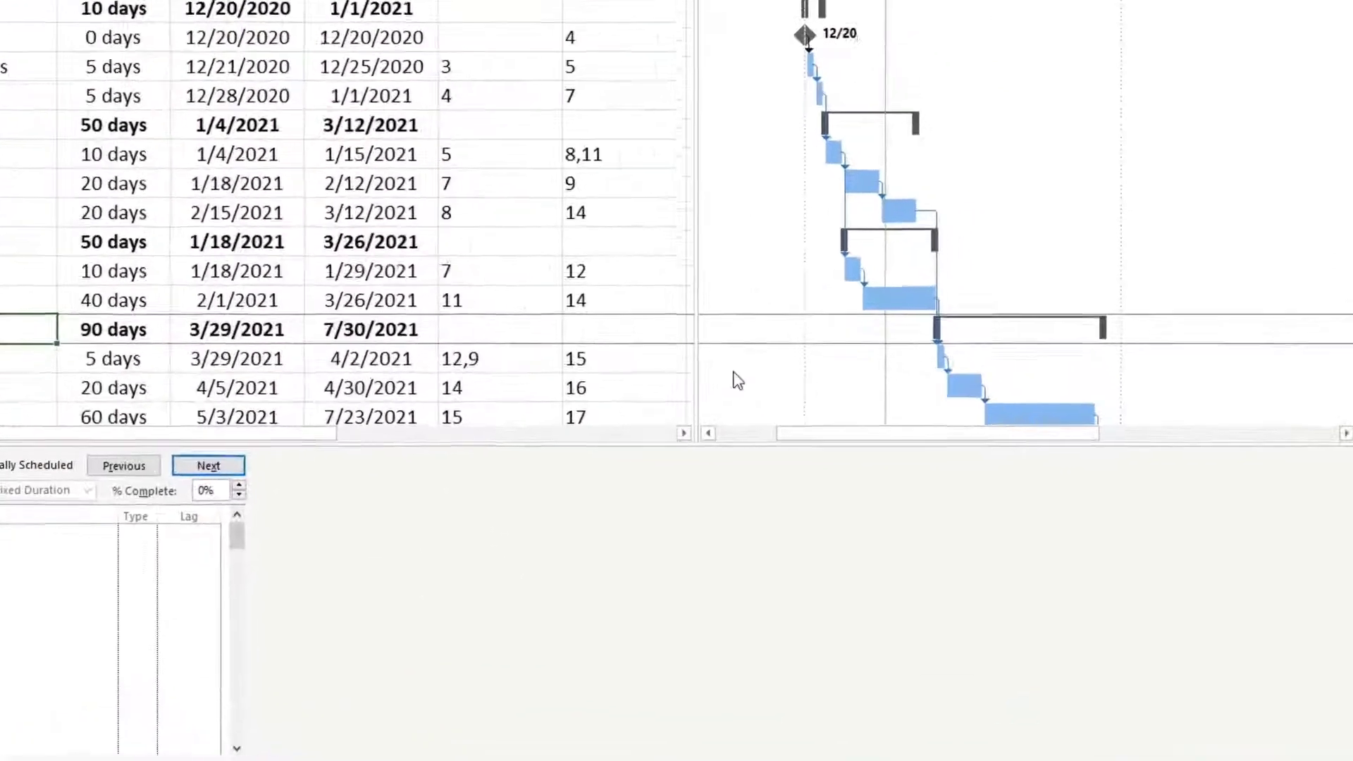
{"action": "right_click", "coordinate": [720, 375]}
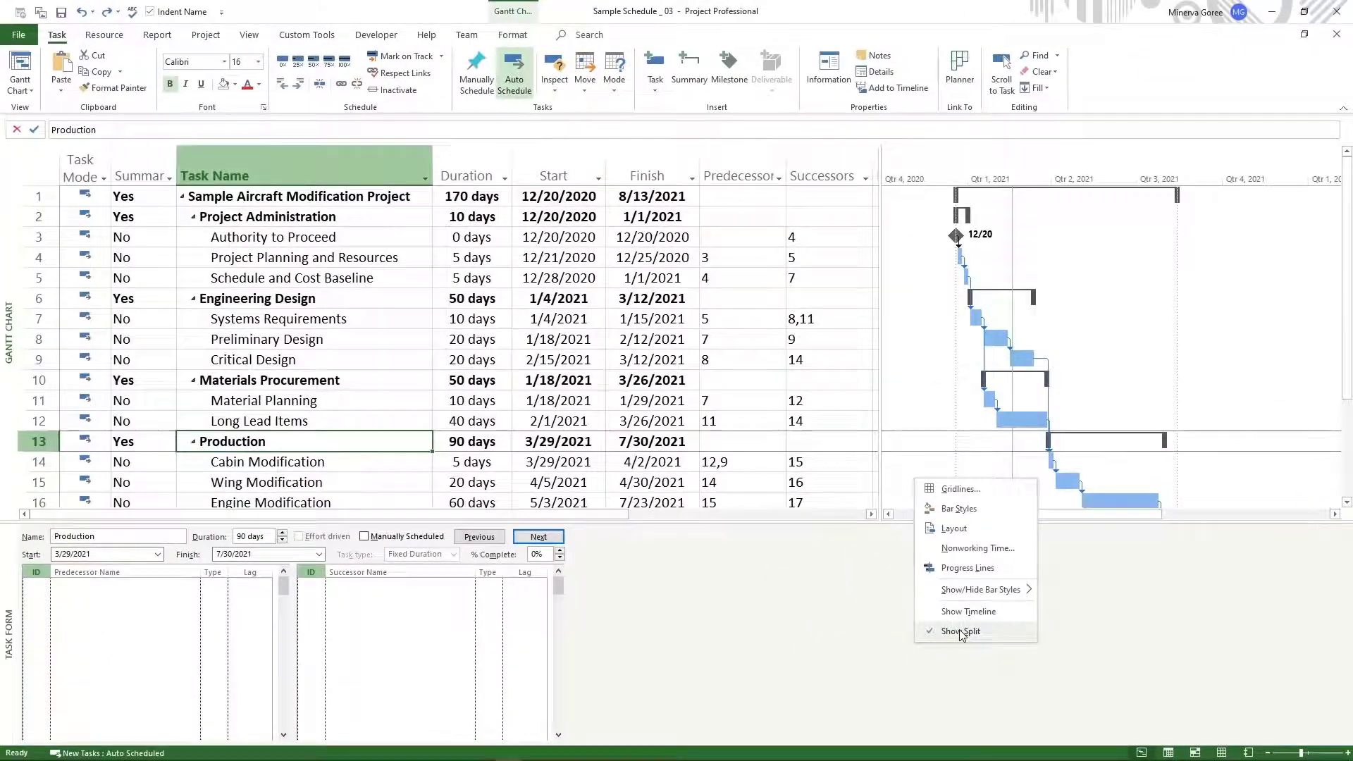
{"action": "left_click", "coordinate": [961, 631]}
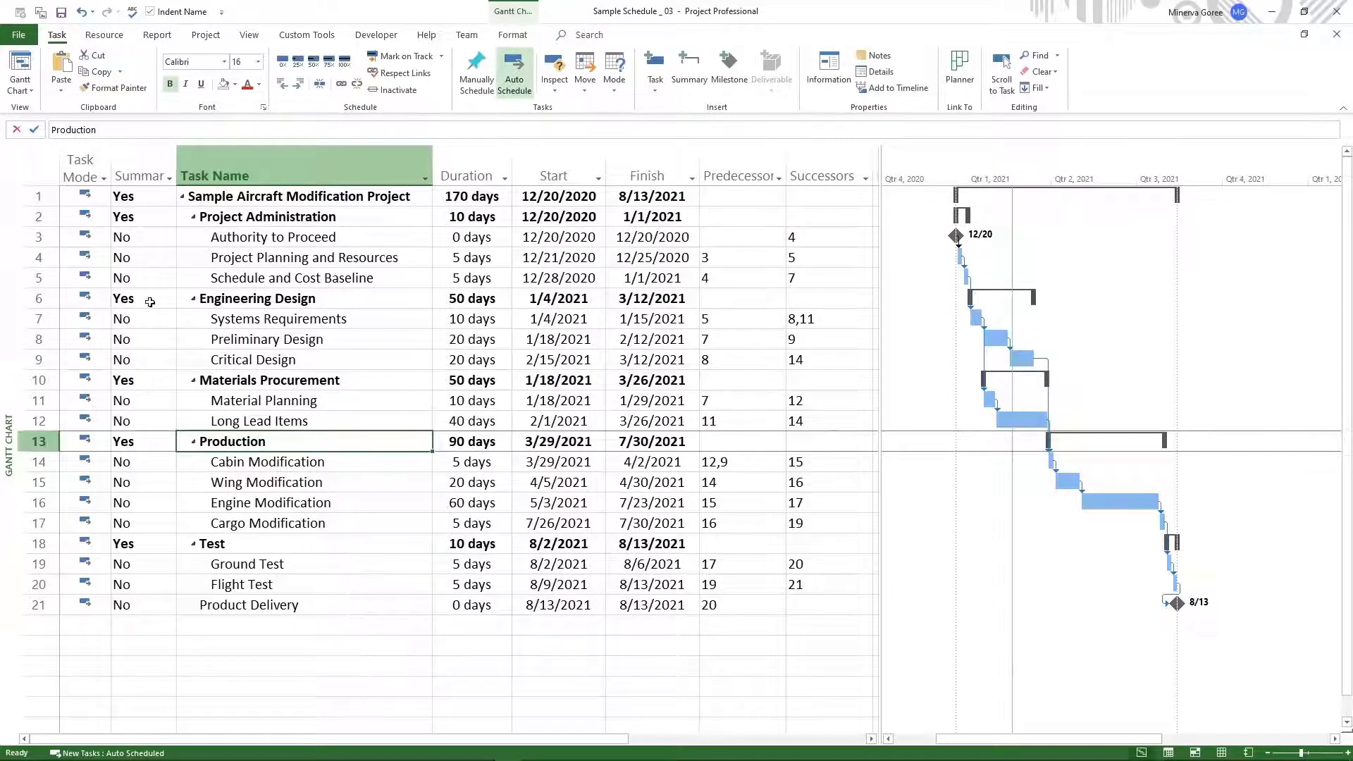
Check the predecessor and successor cells of Engineering Design and Materials Procurement, the predecessor of Authority to Proceed and the successor of Product Delivery.
{"action": "left_click", "coordinate": [740, 298]}
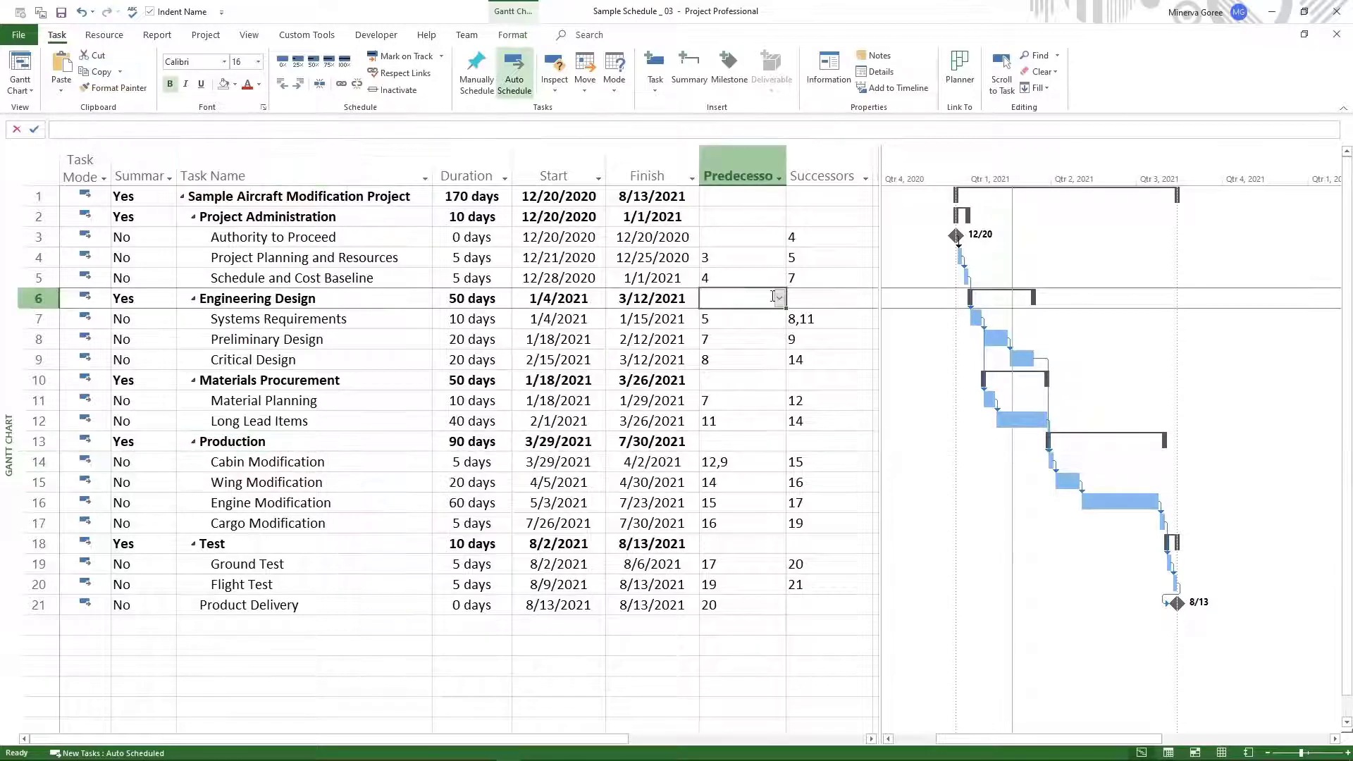
{"action": "left_click", "coordinate": [818, 297]}
{"action": "left_click", "coordinate": [749, 379]}
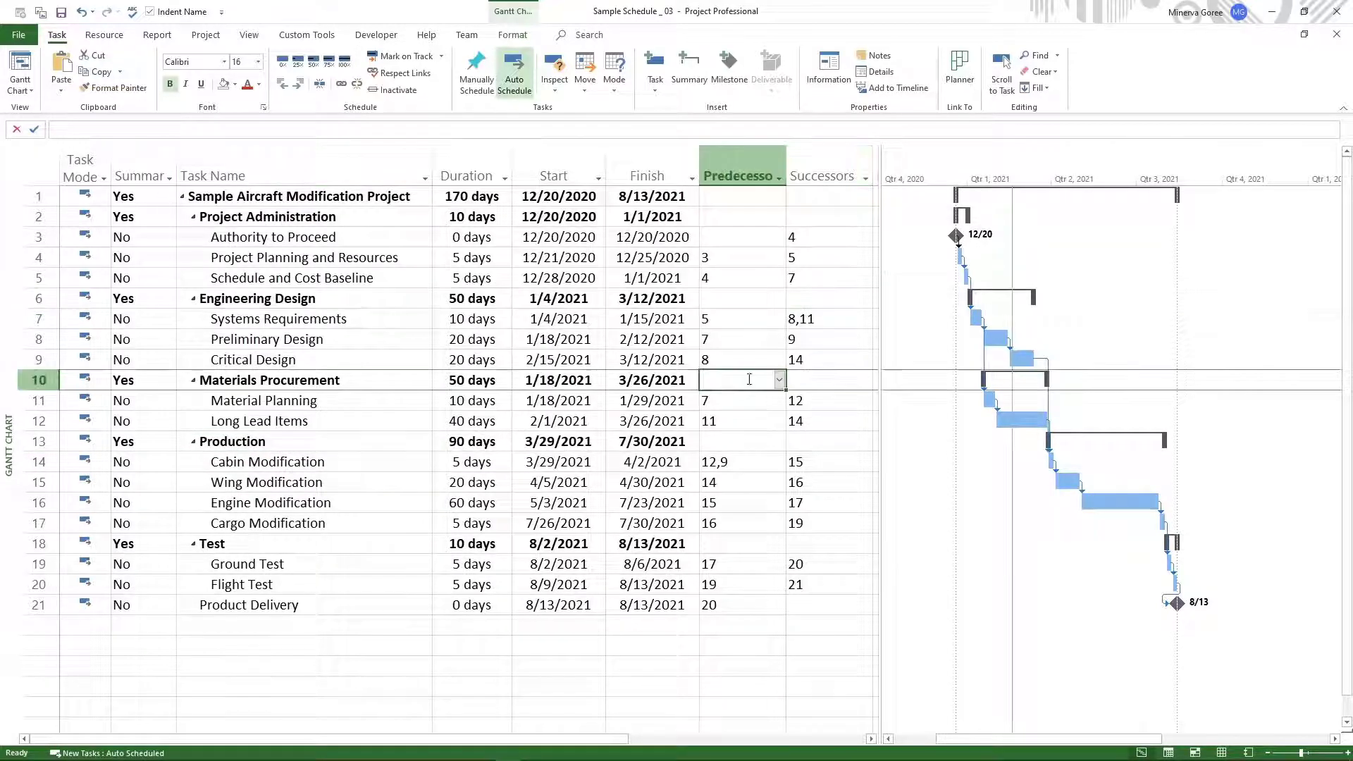
{"action": "left_click", "coordinate": [821, 376]}
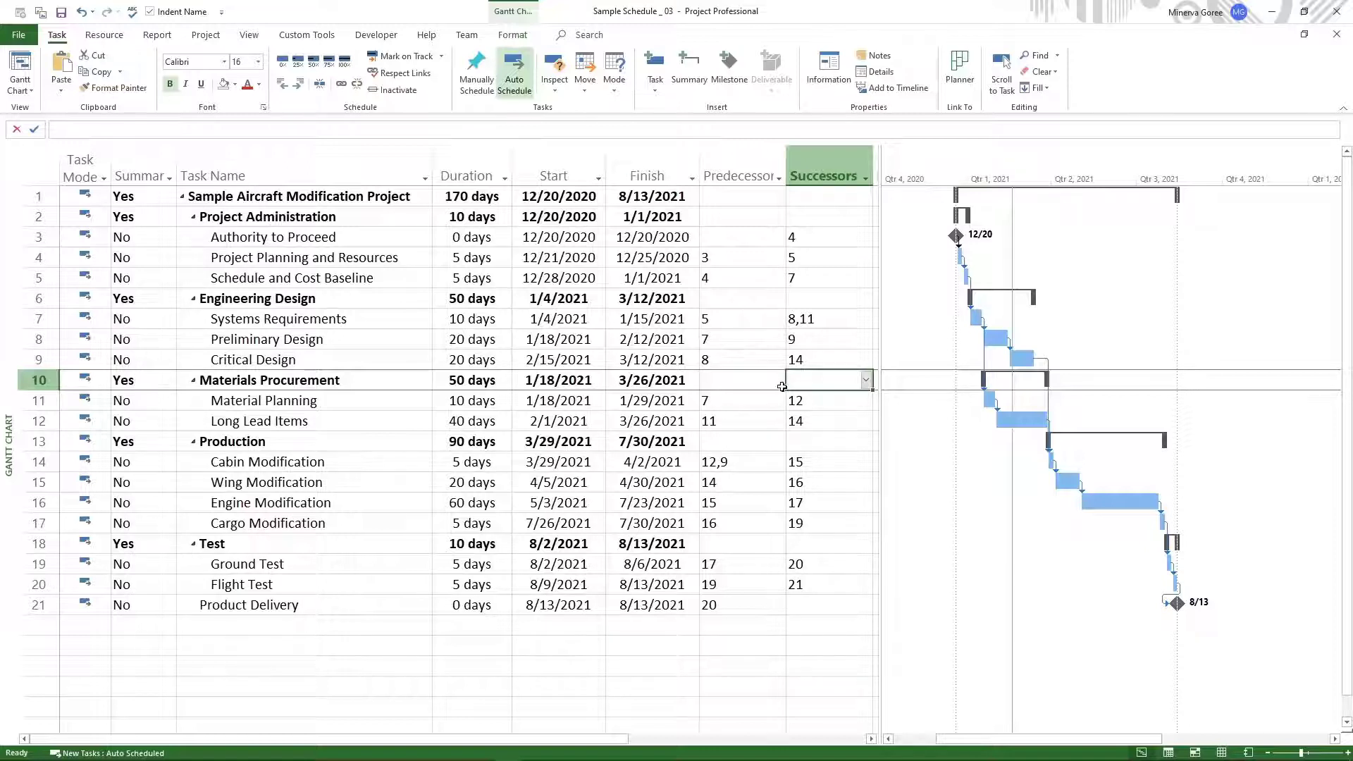
{"action": "left_click", "coordinate": [736, 241]}
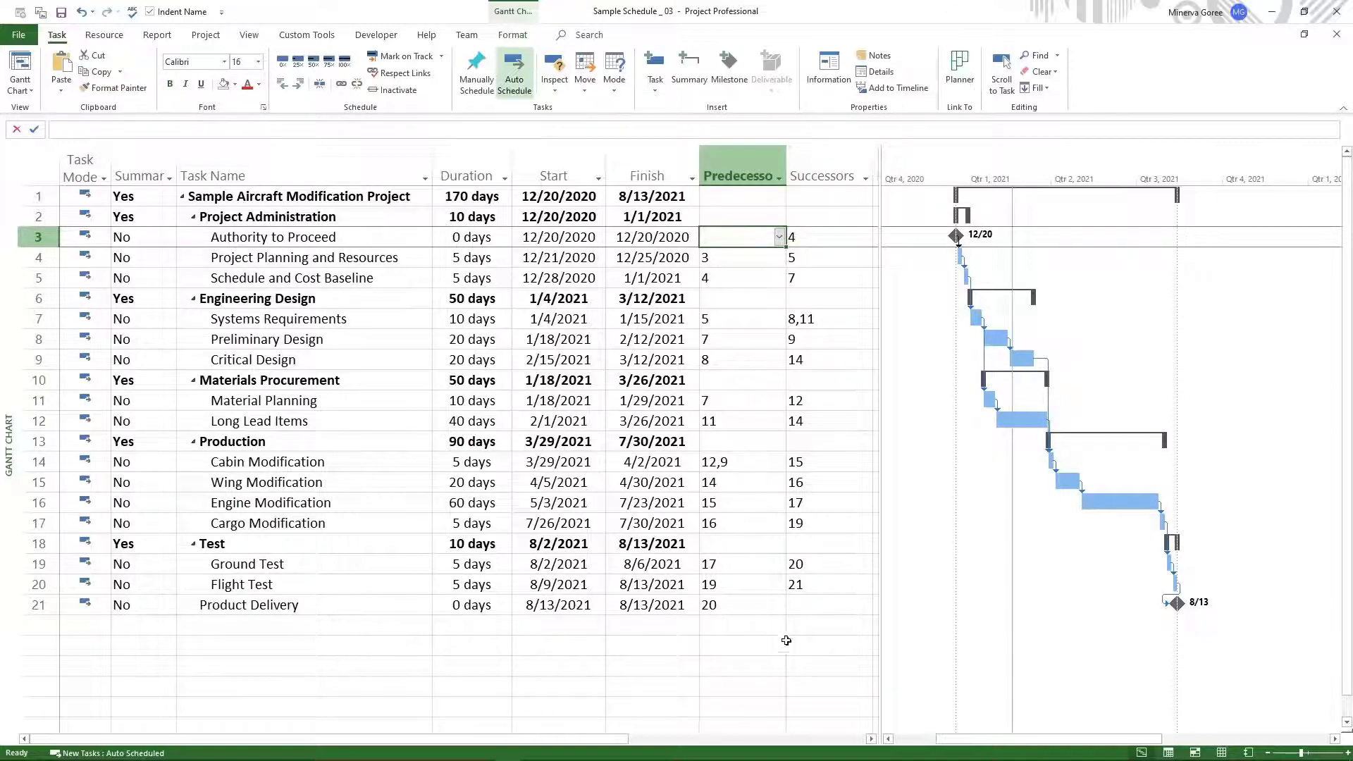
{"action": "left_click", "coordinate": [813, 610]}
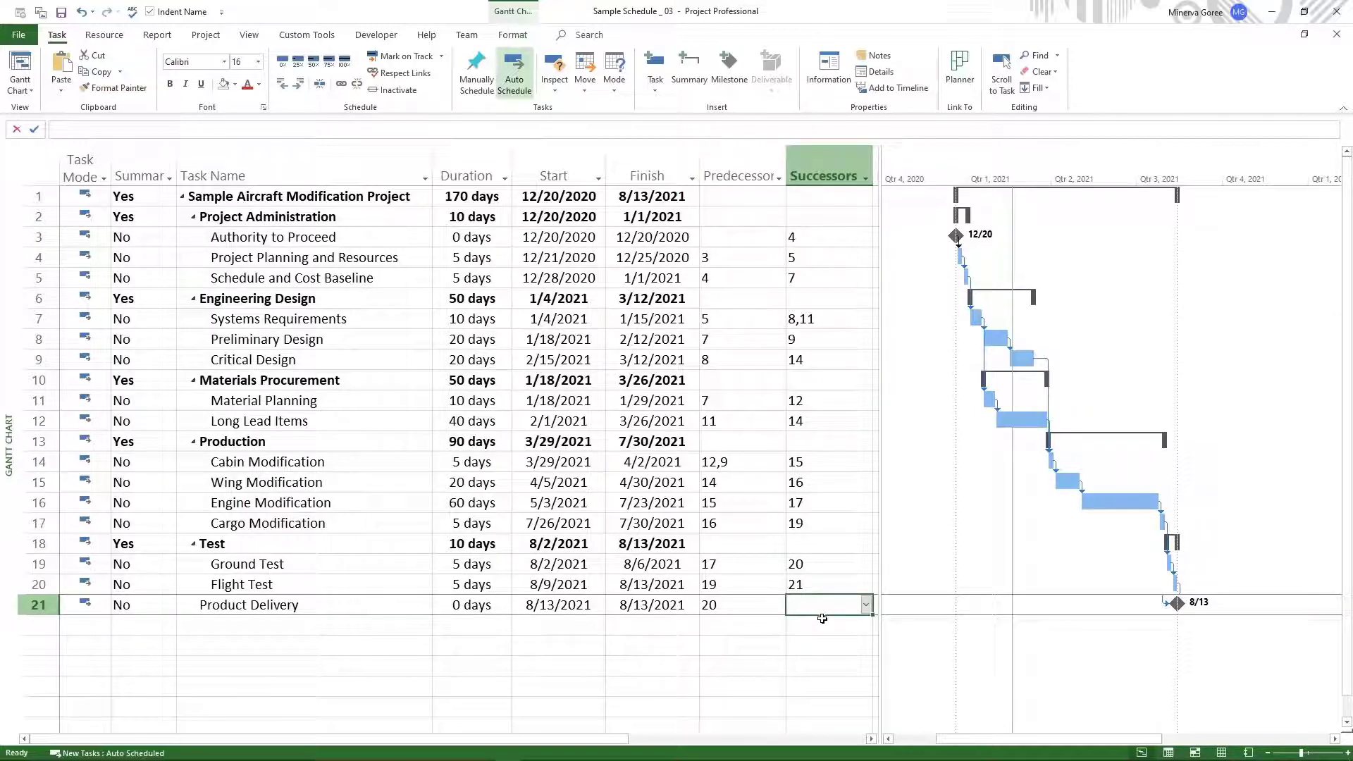
Show the Task Form split for Project Planning and Resources with the Predecessors & Successors details.
{"action": "left_click", "coordinate": [718, 262]}
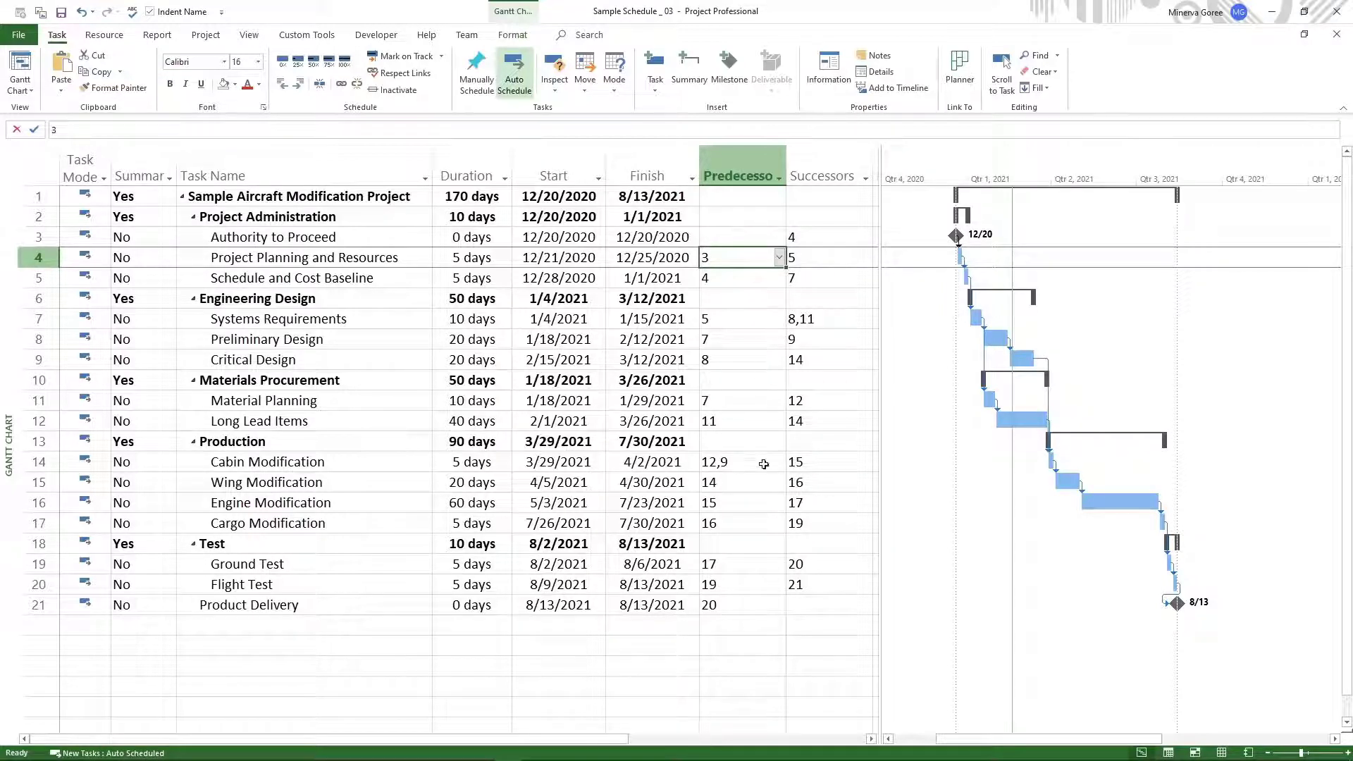
{"action": "right_click", "coordinate": [928, 569]}
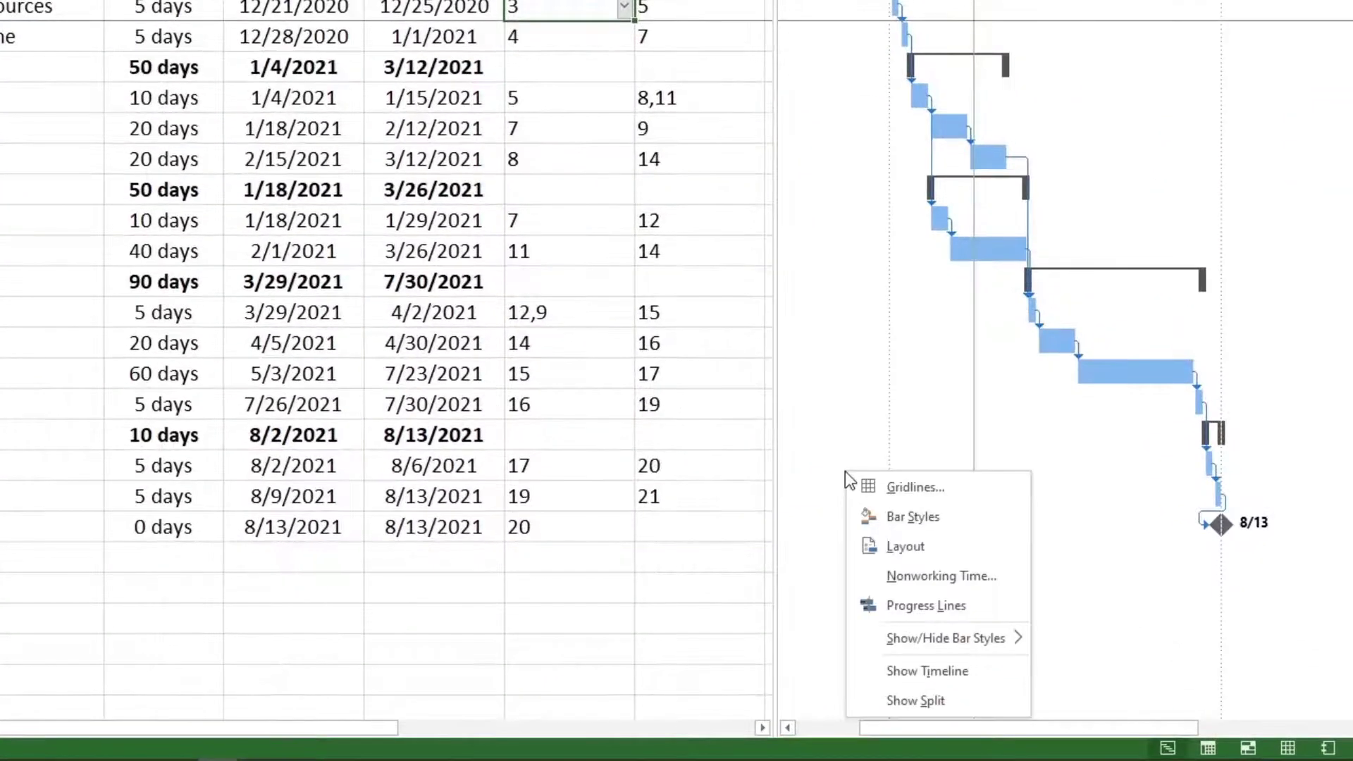
{"action": "left_click", "coordinate": [915, 701]}
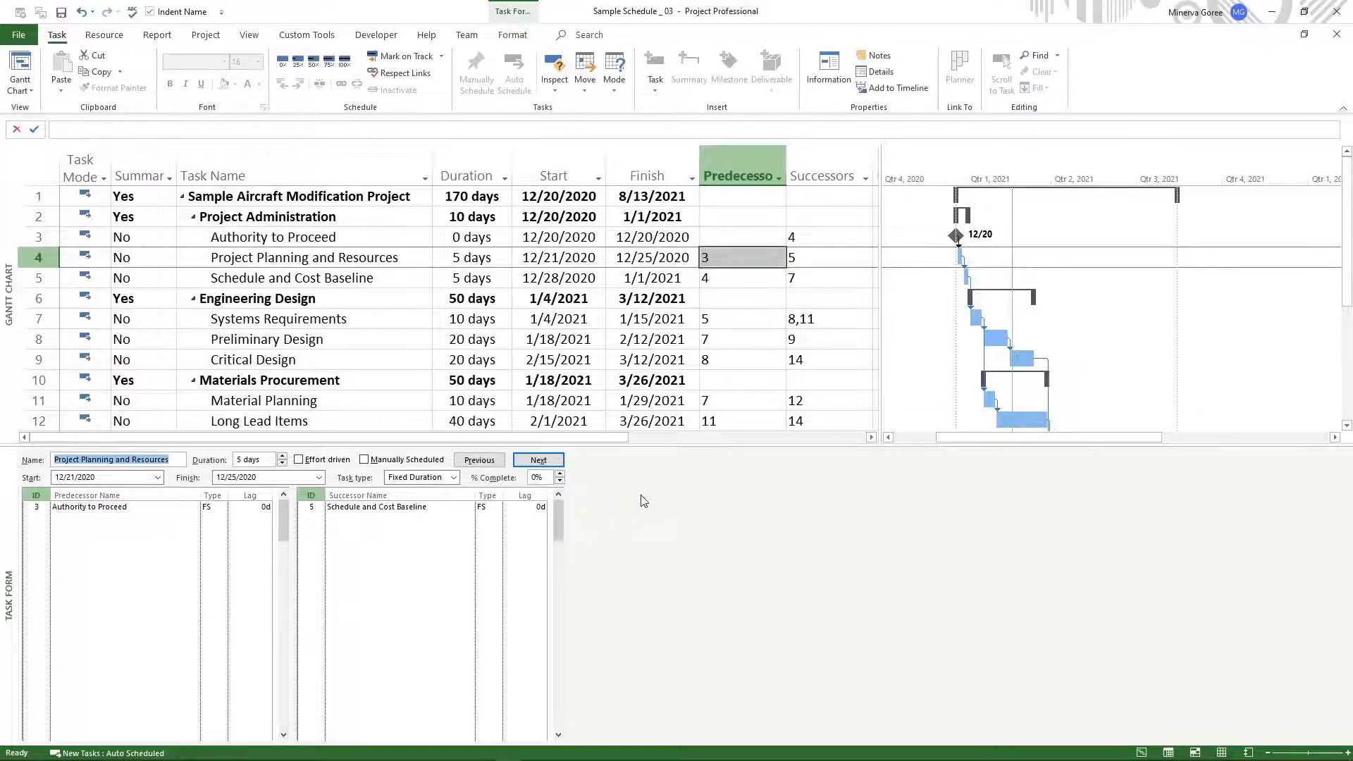
{"action": "right_click", "coordinate": [662, 493]}
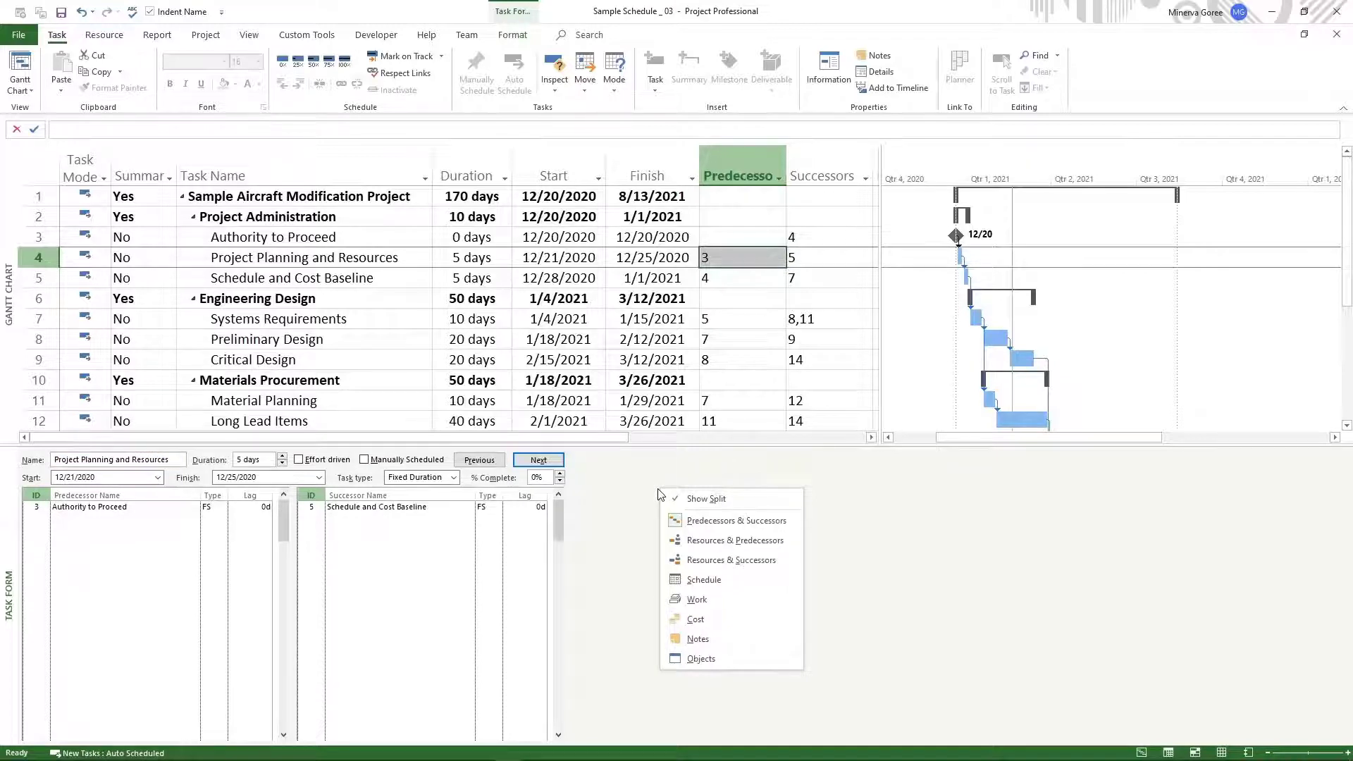
{"action": "left_click", "coordinate": [720, 528]}
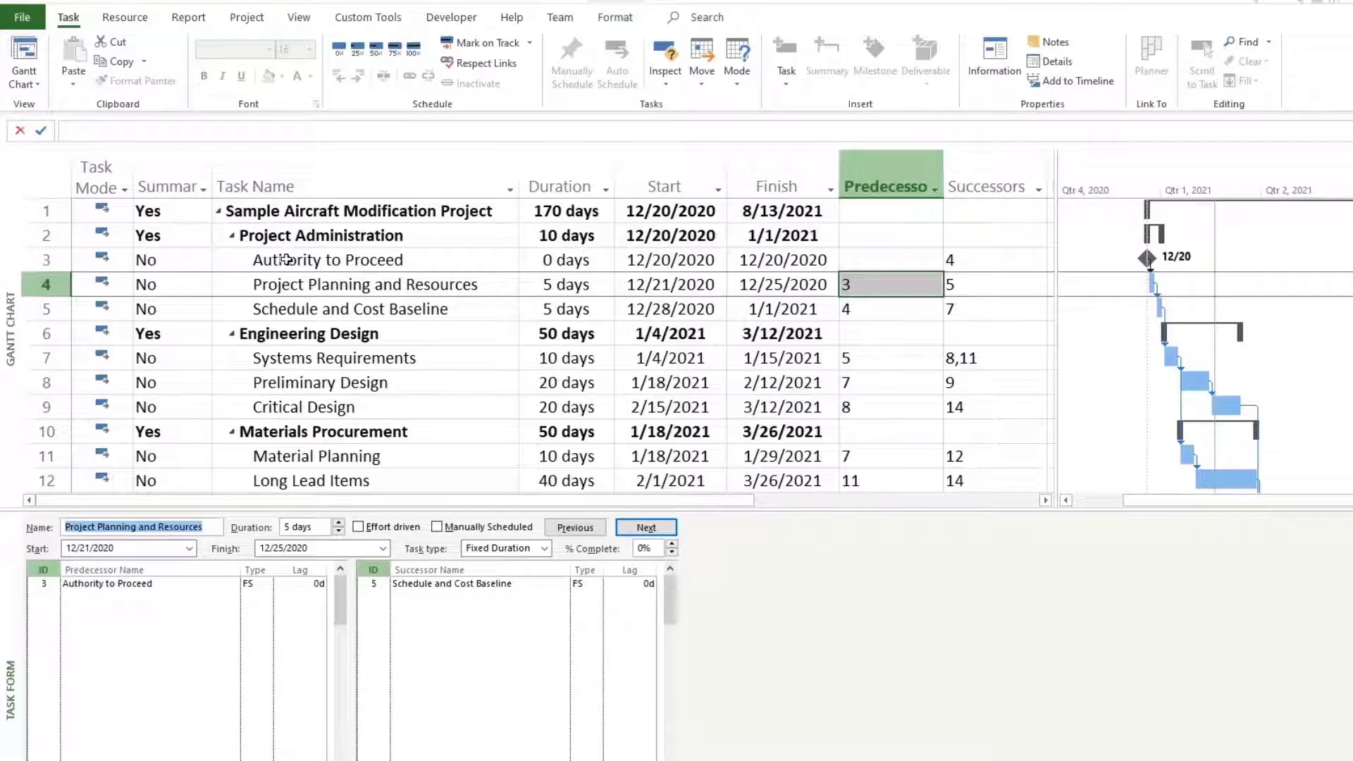
Review the predecessor and successor links in the Task Form for Project Planning and Resources and the tasks down to Materials Procurement.
{"action": "left_click", "coordinate": [256, 585]}
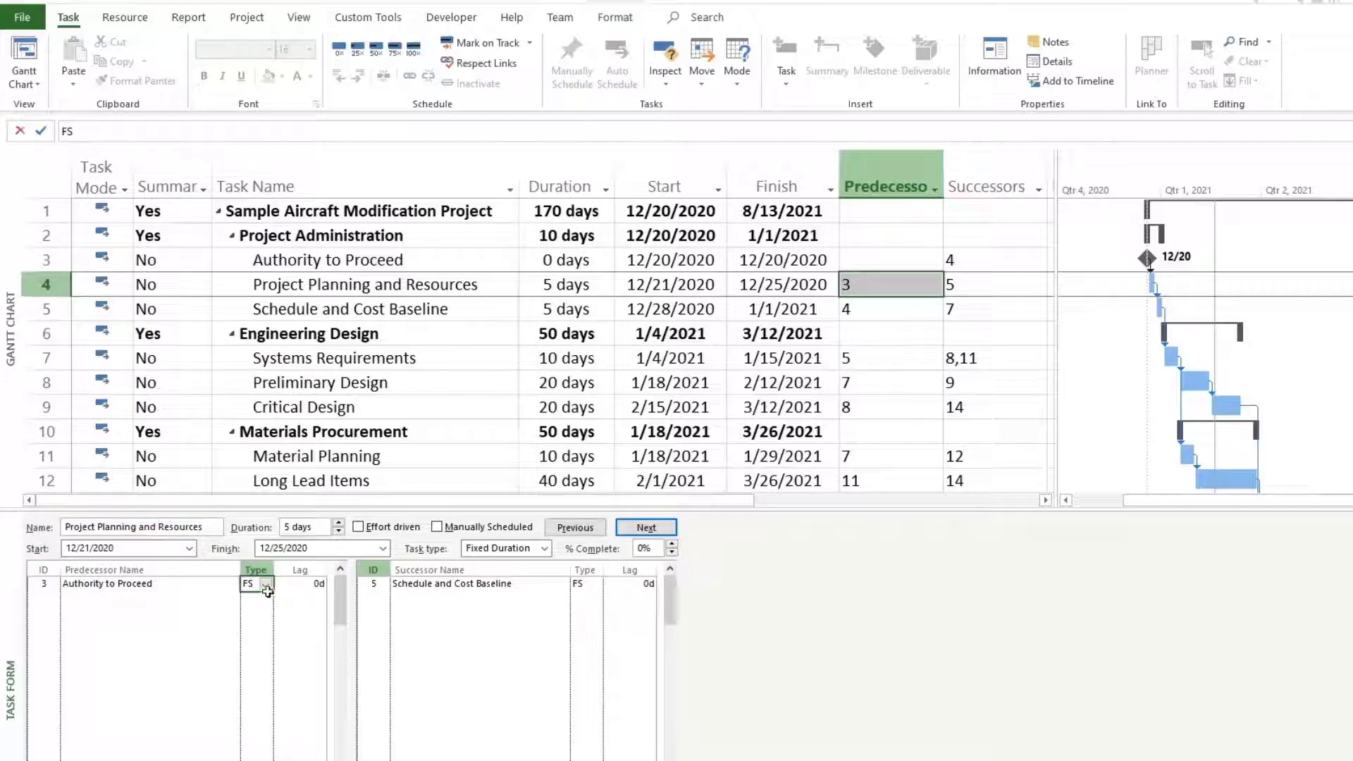
{"action": "left_click", "coordinate": [307, 309]}
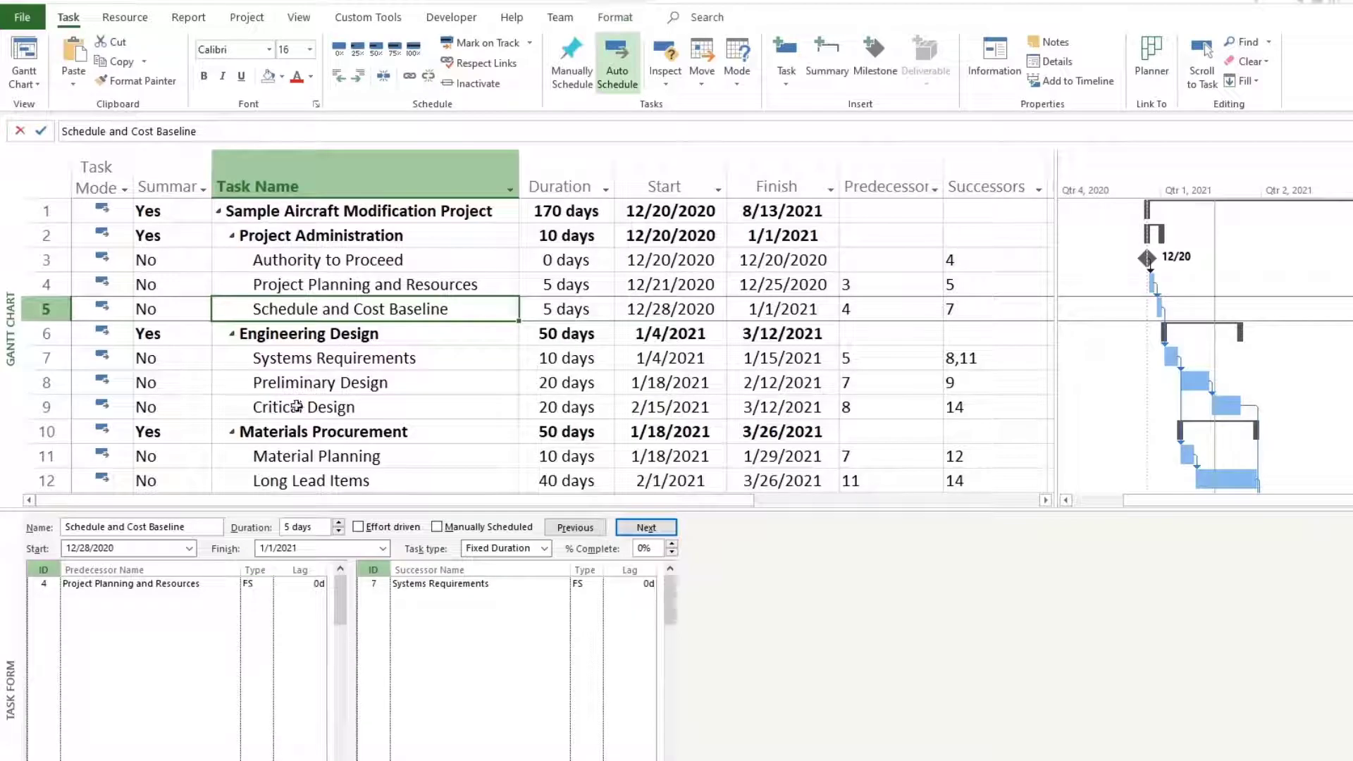
{"action": "left_click", "coordinate": [294, 361]}
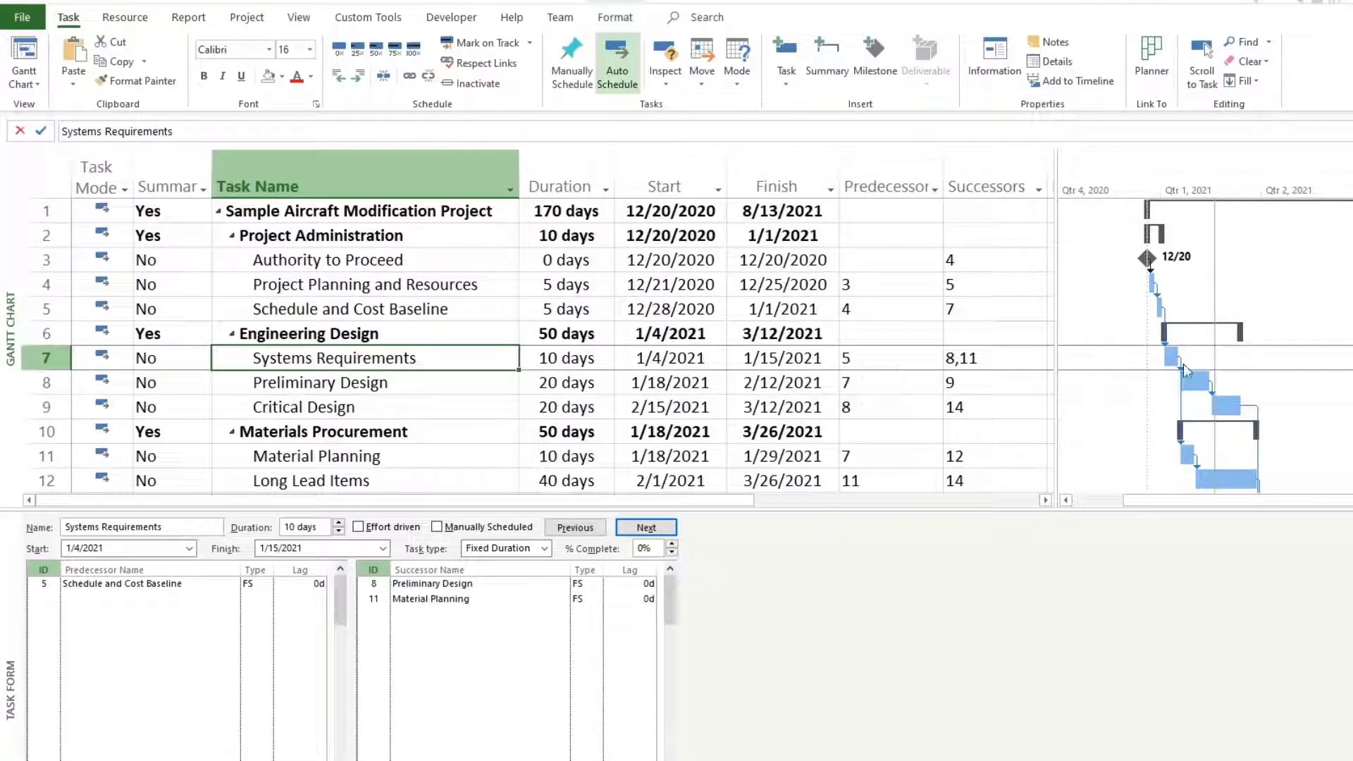
{"action": "left_click", "coordinate": [320, 387]}
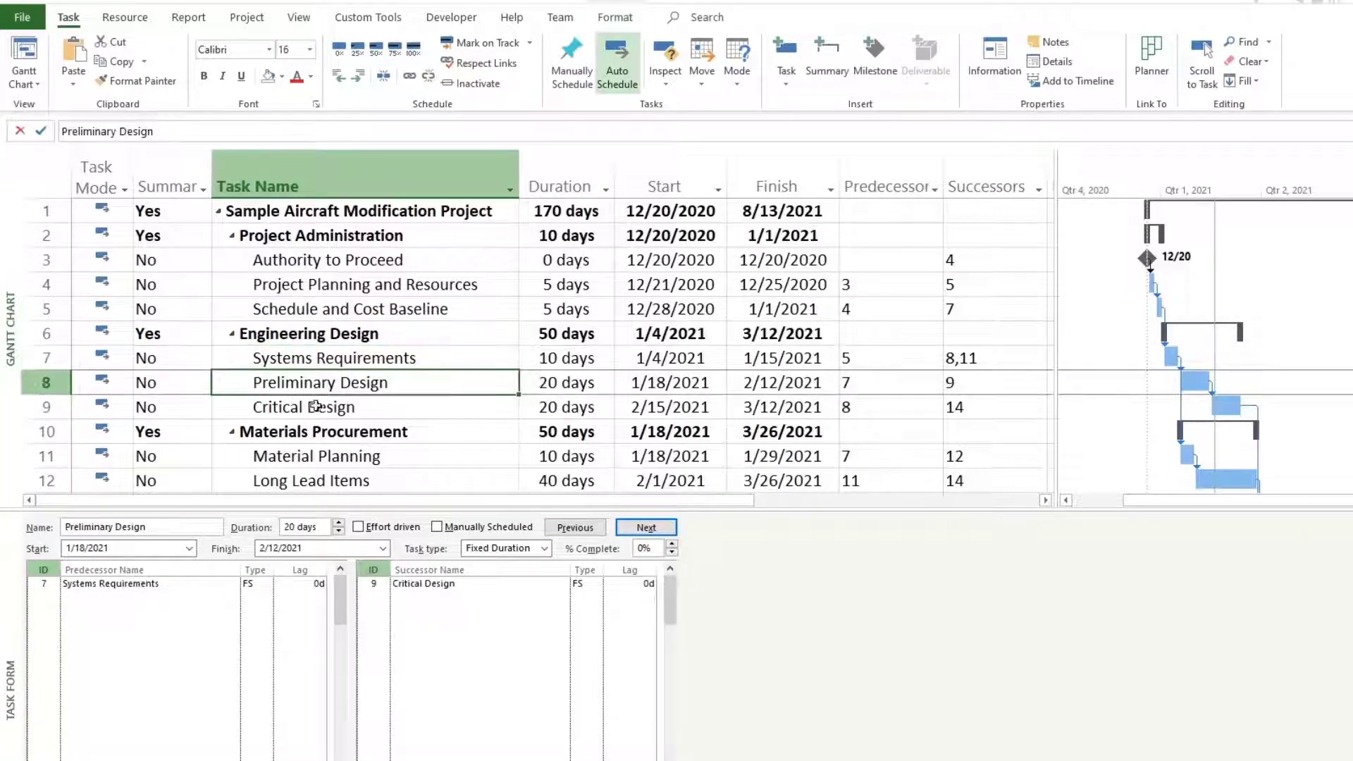
{"action": "left_click", "coordinate": [317, 424]}
{"action": "left_click", "coordinate": [304, 401]}
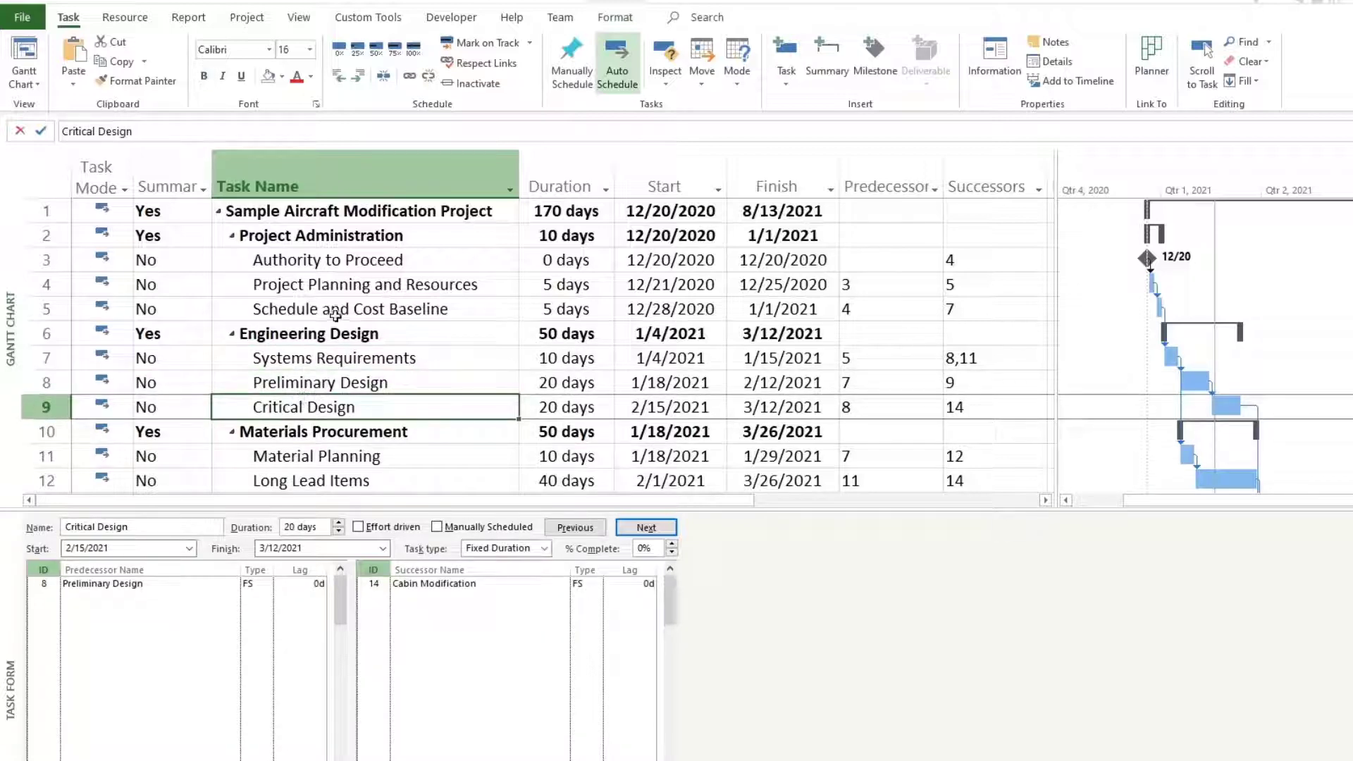
{"action": "left_click", "coordinate": [323, 434]}
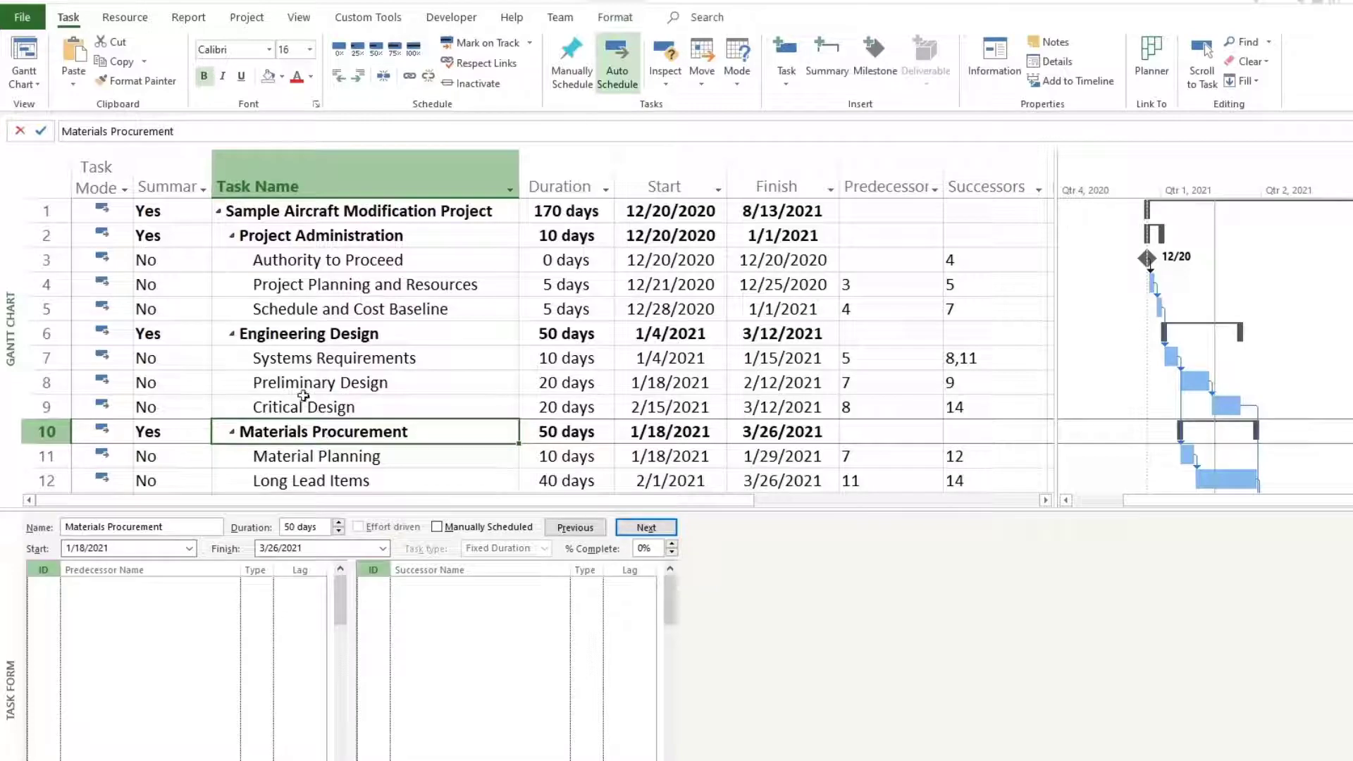
View the available relationship types for the predecessor of Schedule and Cost Baseline in the Task Form, leaving the type as FS.
{"action": "left_click", "coordinate": [303, 306]}
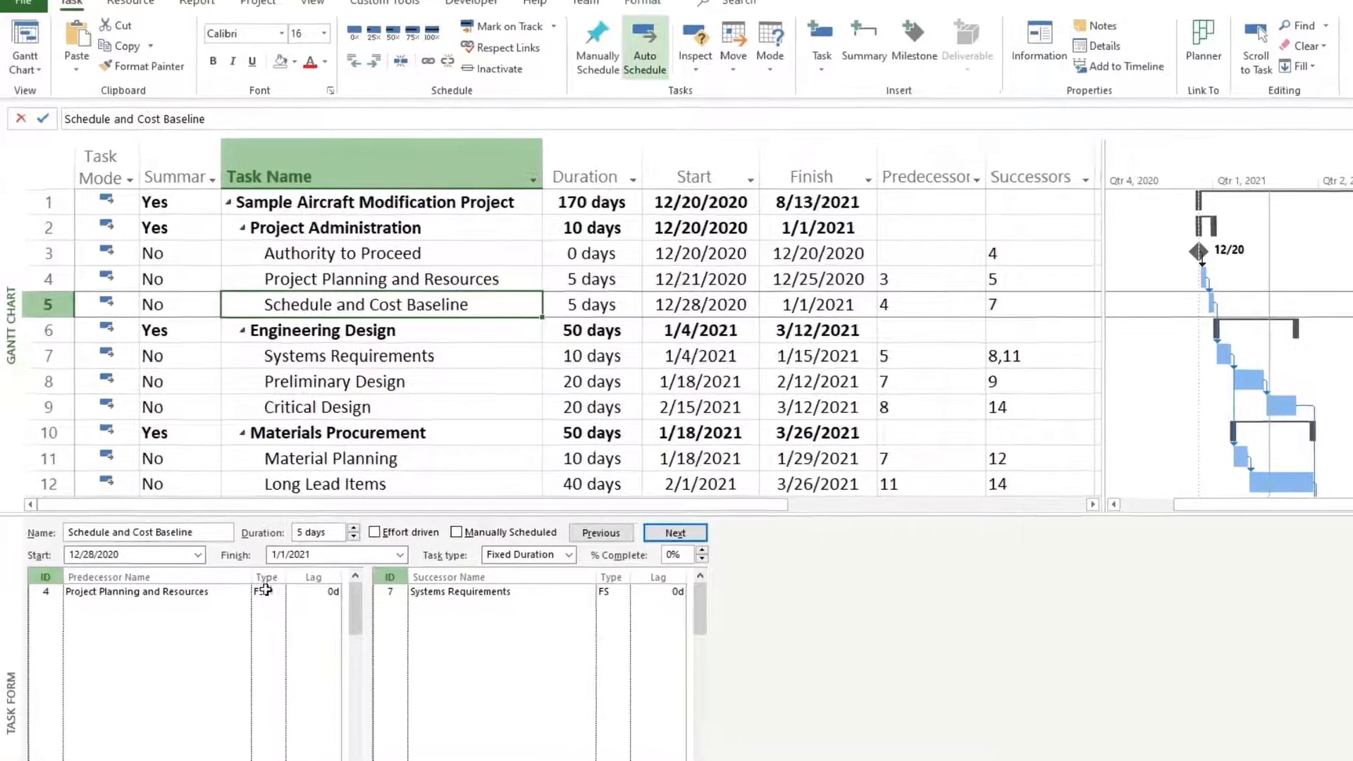
{"action": "left_click", "coordinate": [256, 584]}
{"action": "left_click", "coordinate": [326, 626]}
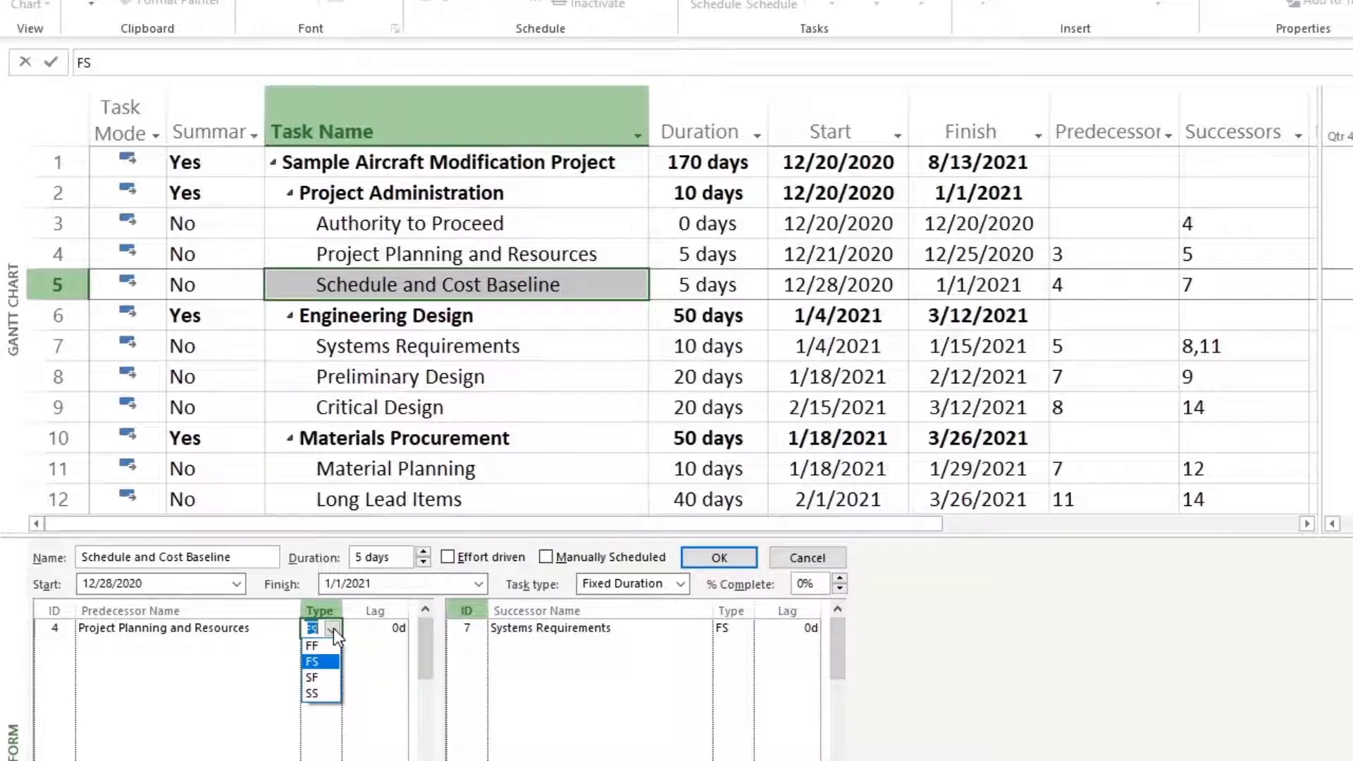
{"action": "left_click", "coordinate": [332, 627]}
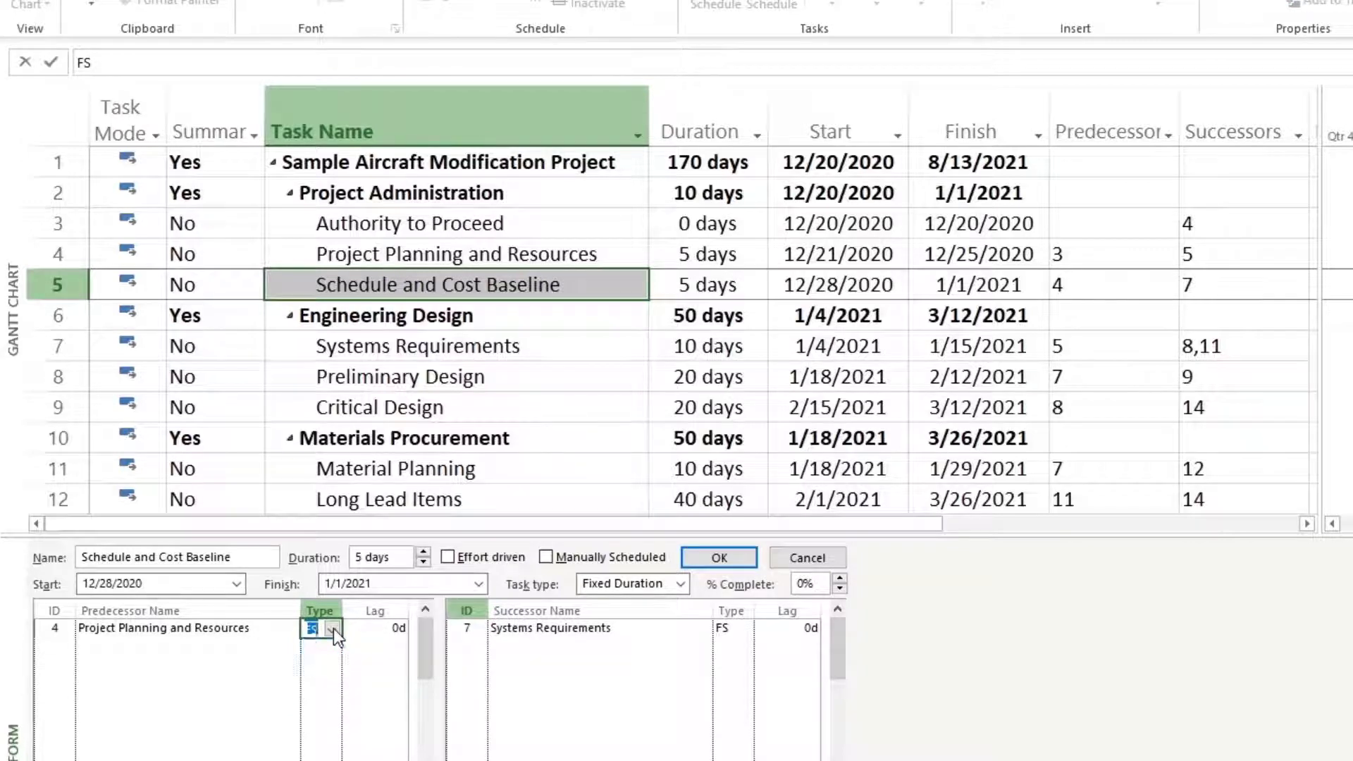
{"action": "left_click", "coordinate": [423, 295]}
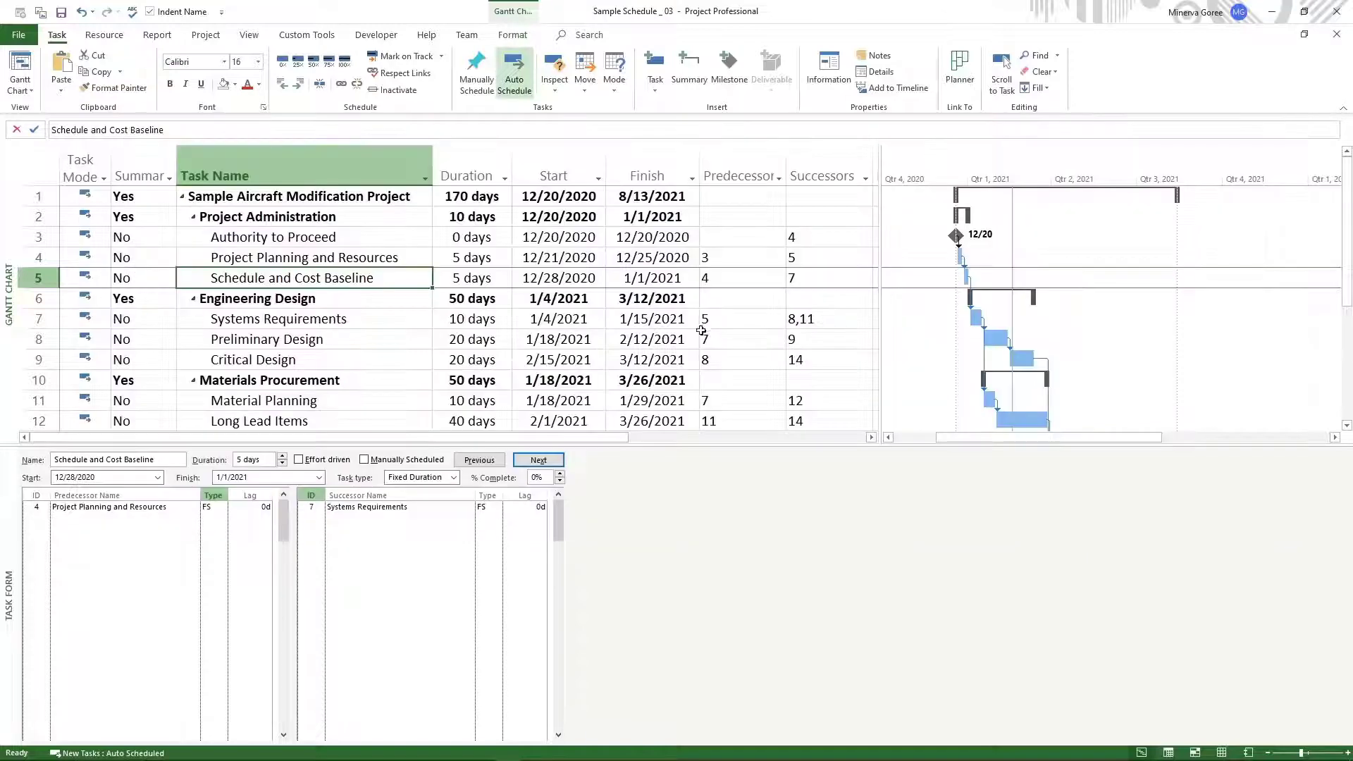
Check the predecessor and successor cells of Systems Requirements and Preliminary Design in the task table.
{"action": "left_click", "coordinate": [708, 319]}
{"action": "left_click", "coordinate": [800, 320]}
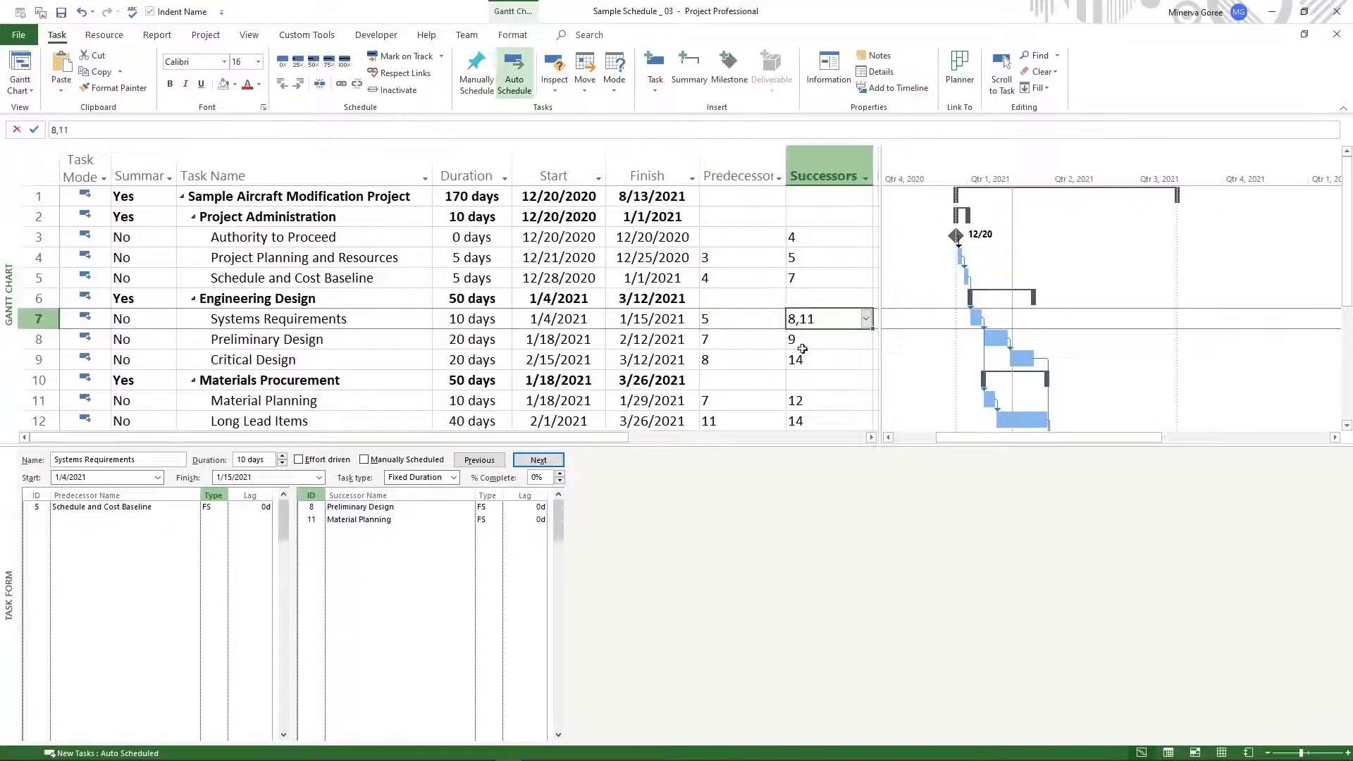
{"action": "left_click", "coordinate": [802, 345]}
{"action": "left_click", "coordinate": [751, 343]}
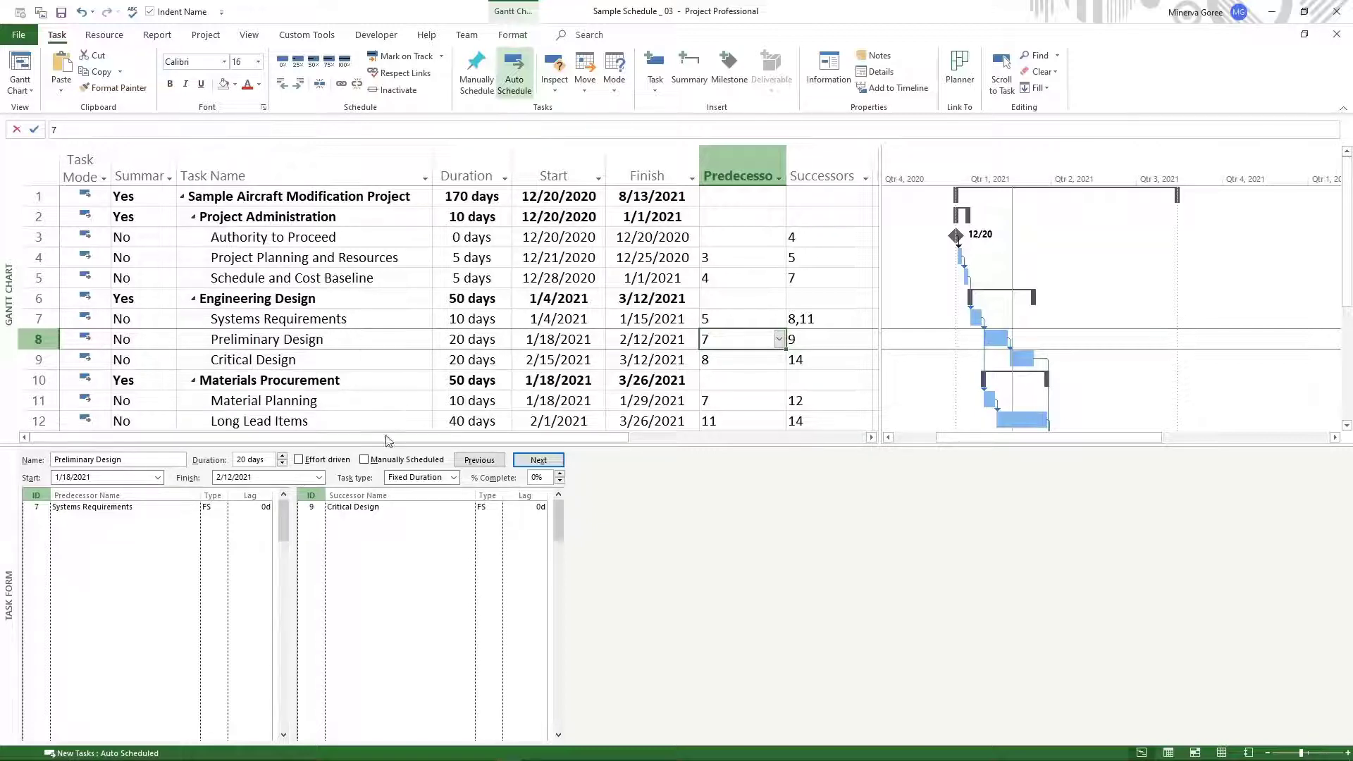
Make Cargo Modification's link to Engine Modification finish-to-finish by setting its predecessor to 16FF.
{"action": "left_click_drag", "start_coordinate": [386, 445], "coordinate": [366, 570]}
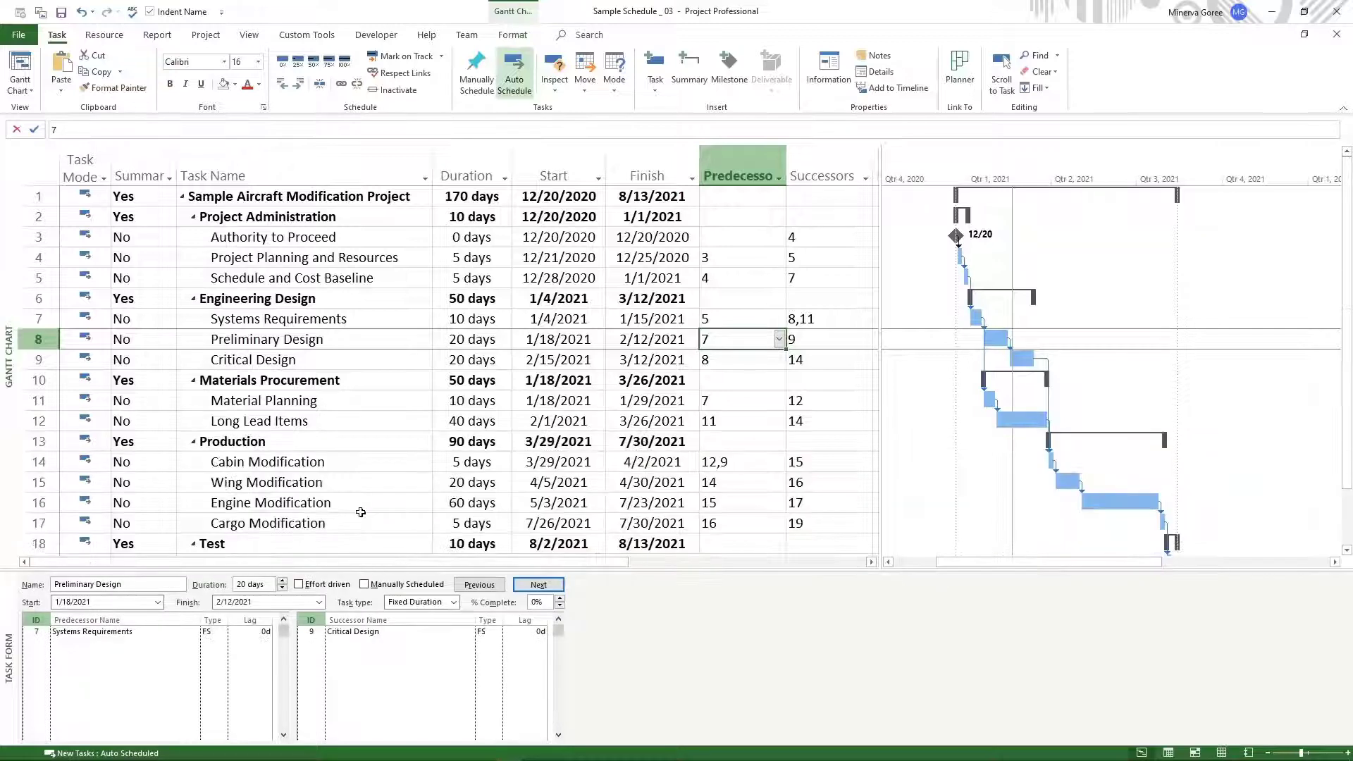
{"action": "left_click", "coordinate": [290, 523]}
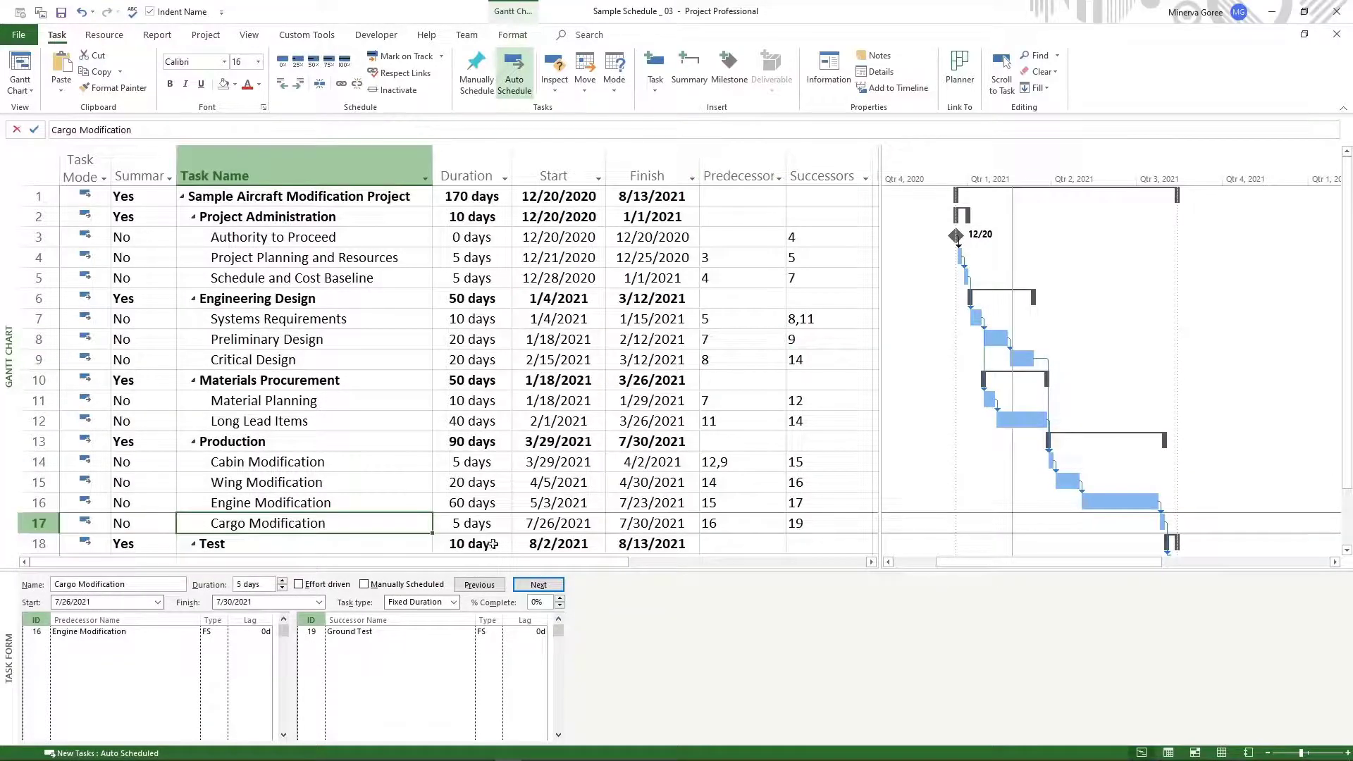
{"action": "scroll", "coordinate": [486, 464], "scroll_direction": "down", "scroll_amount": 3}
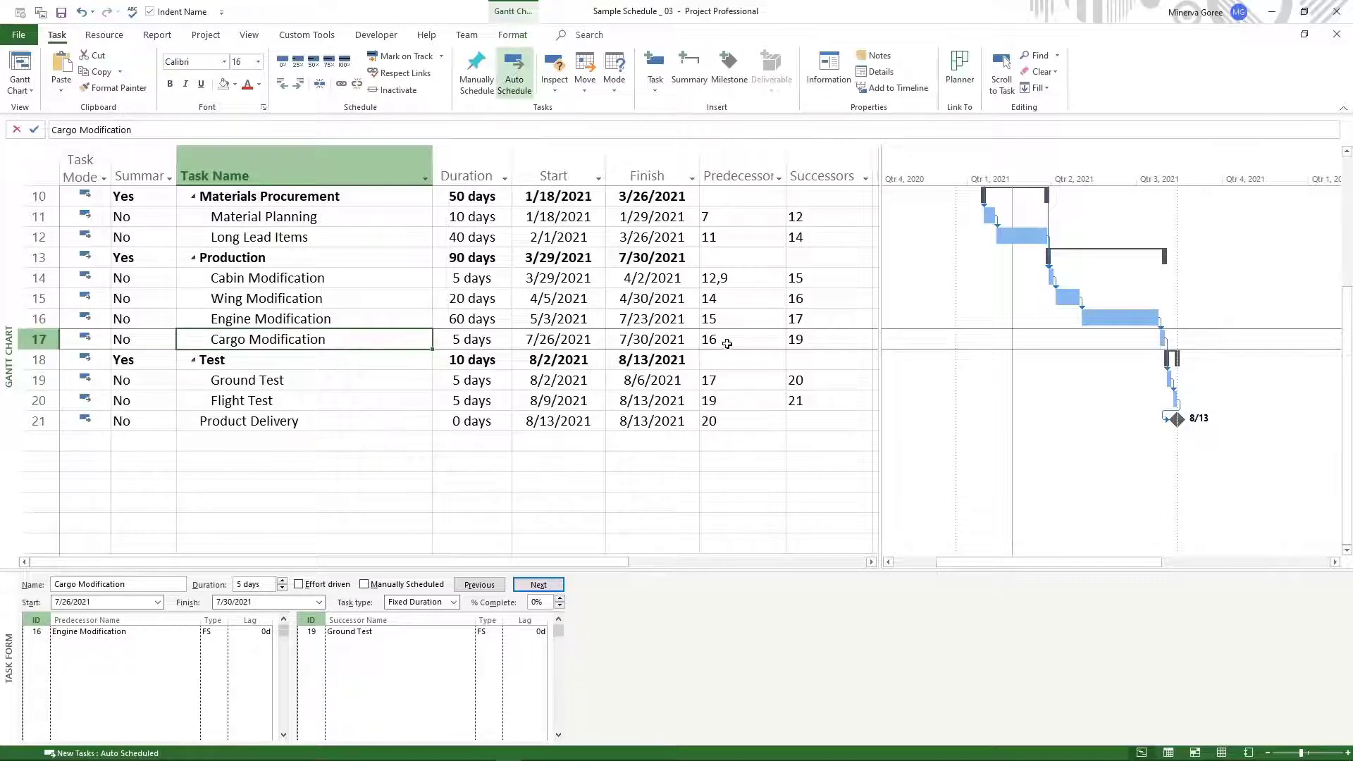
{"action": "left_click", "coordinate": [732, 341]}
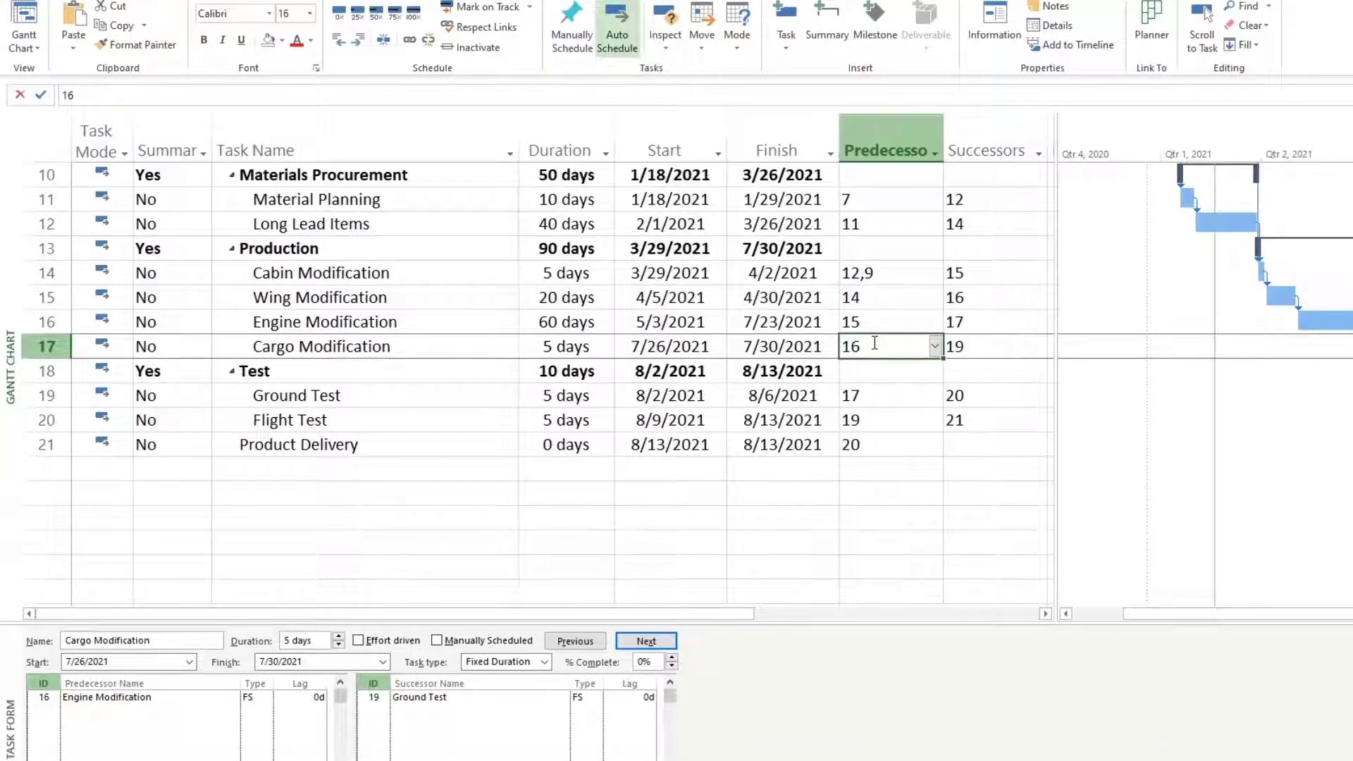
{"action": "left_click", "coordinate": [874, 344]}
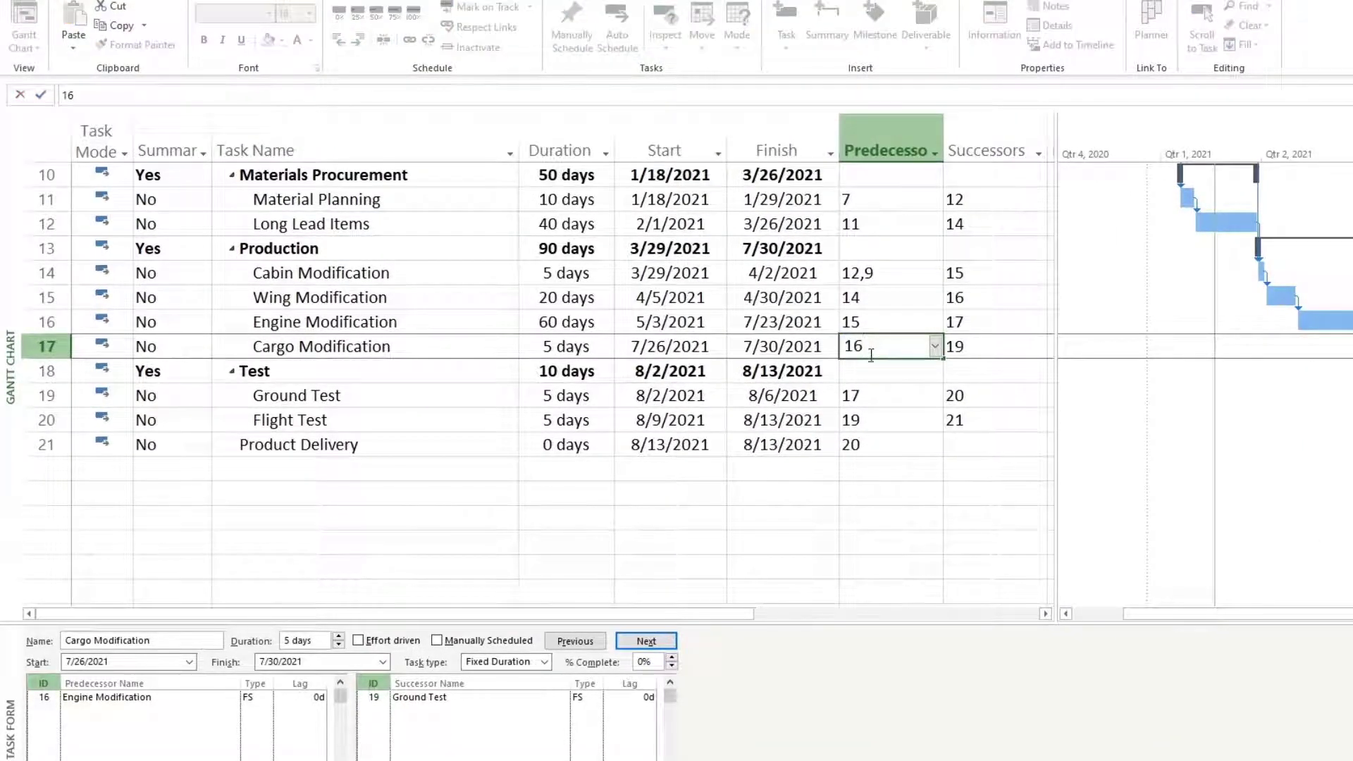
{"action": "type", "text": "ff"}
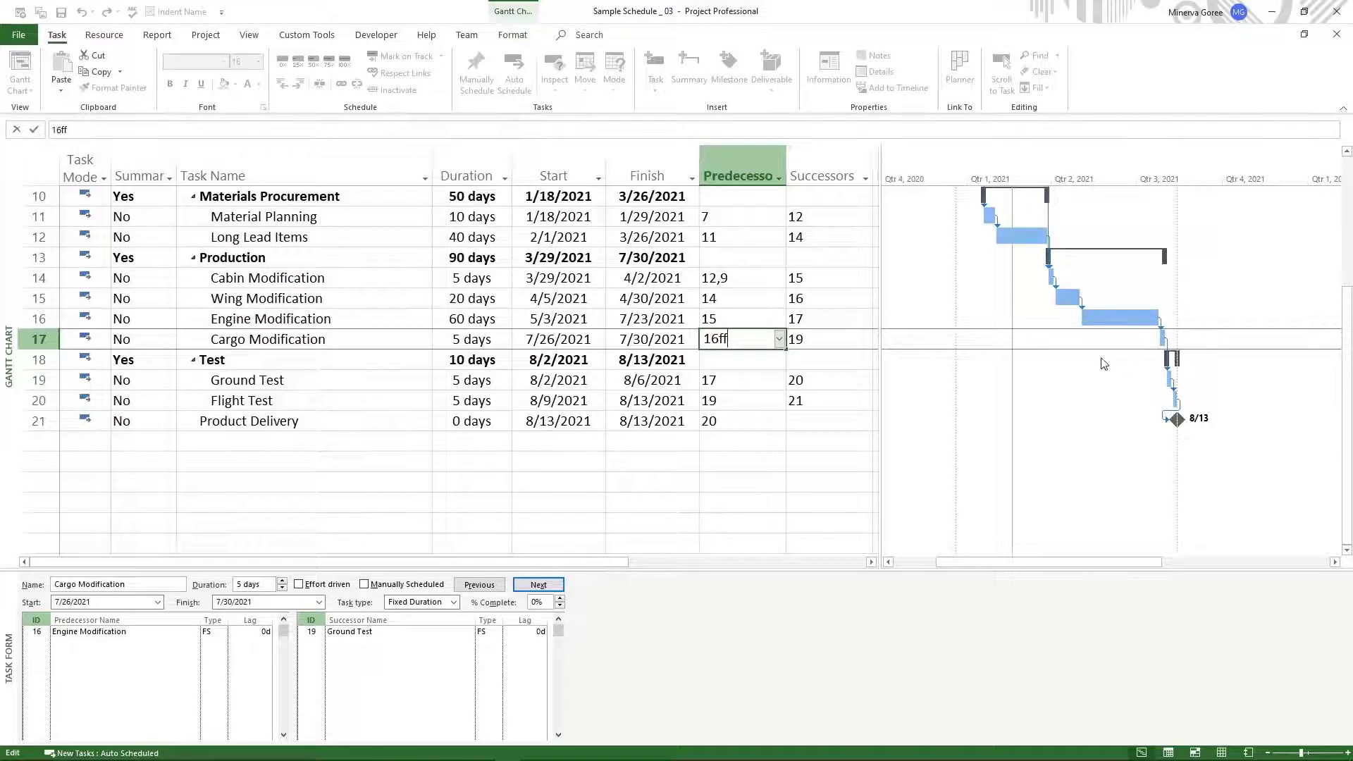
{"action": "left_click", "coordinate": [833, 342]}
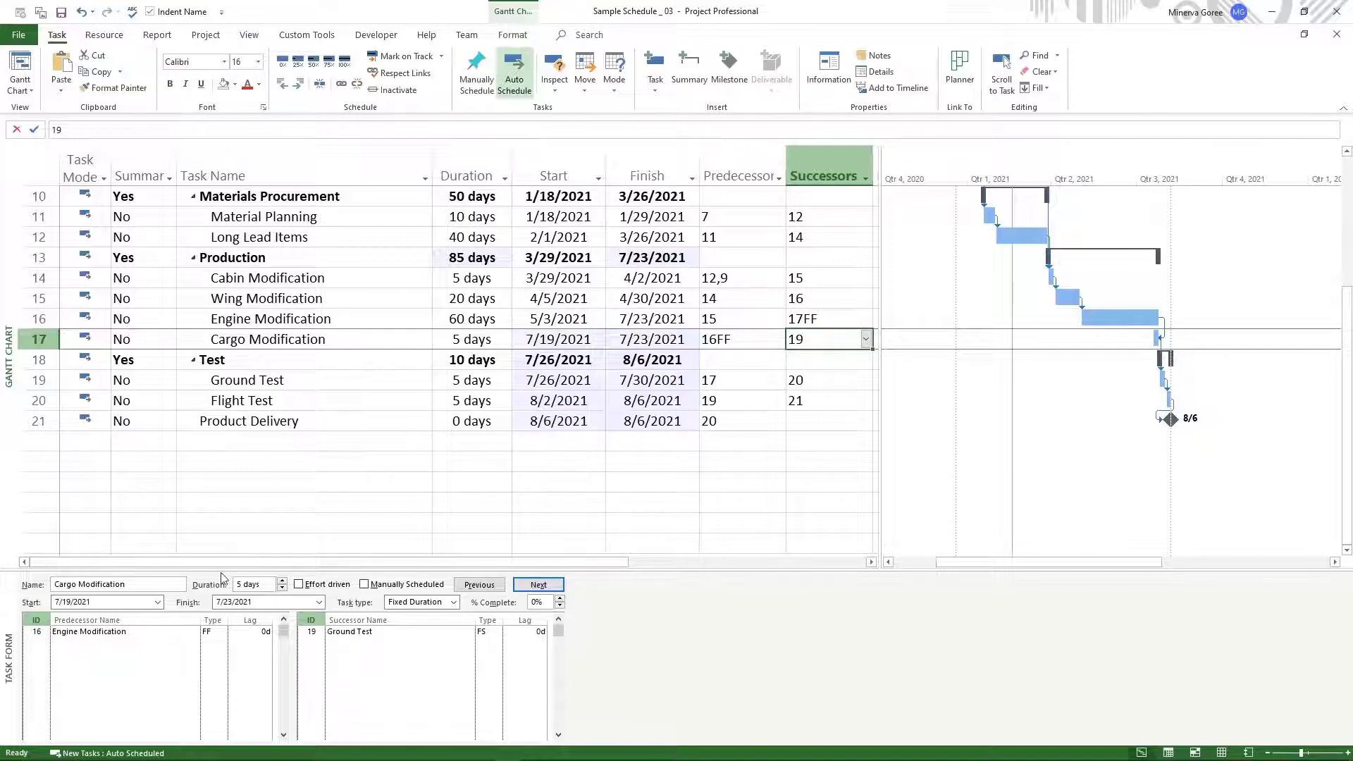
Enlarge the Task Form pane and compare Cargo Modification's predecessor relationship type there with its predecessor cell in the table.
{"action": "left_click_drag", "start_coordinate": [224, 568], "coordinate": [224, 378]}
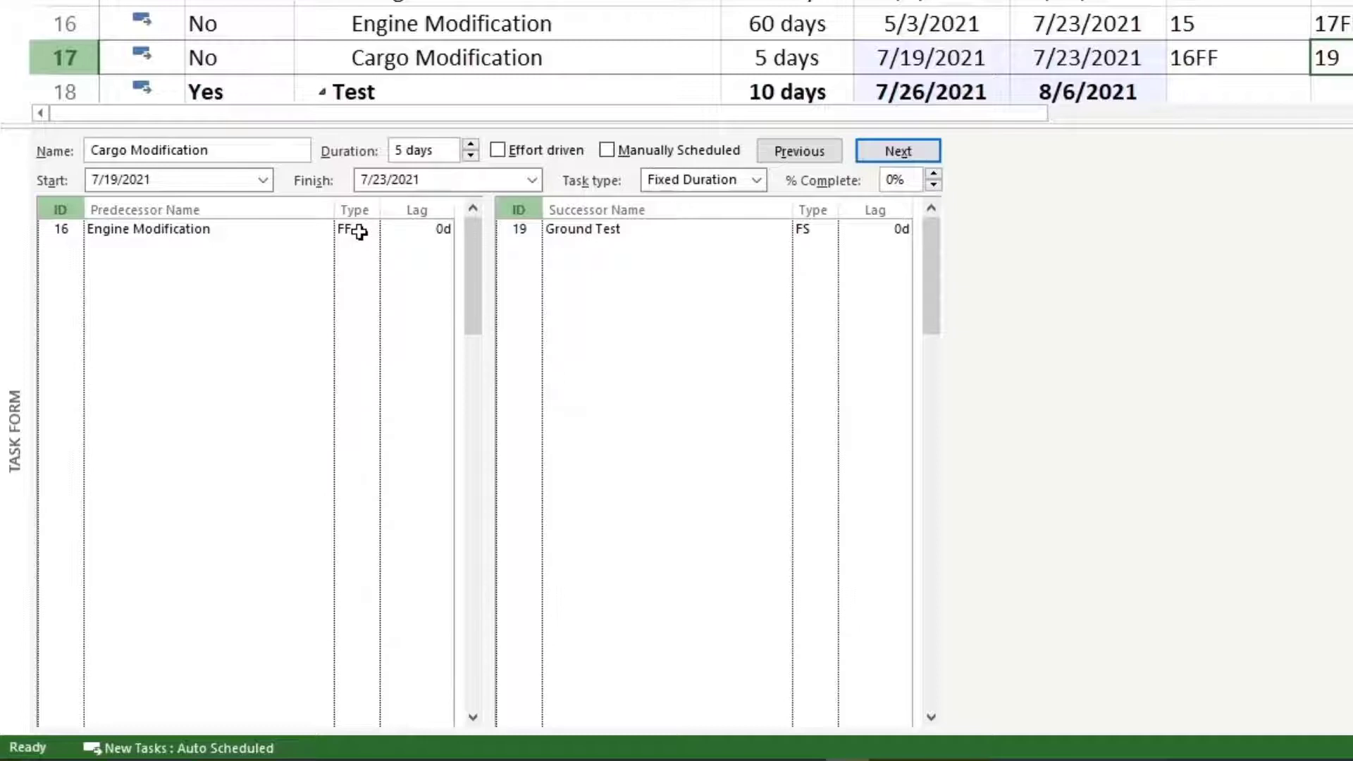
{"action": "left_click", "coordinate": [571, 58]}
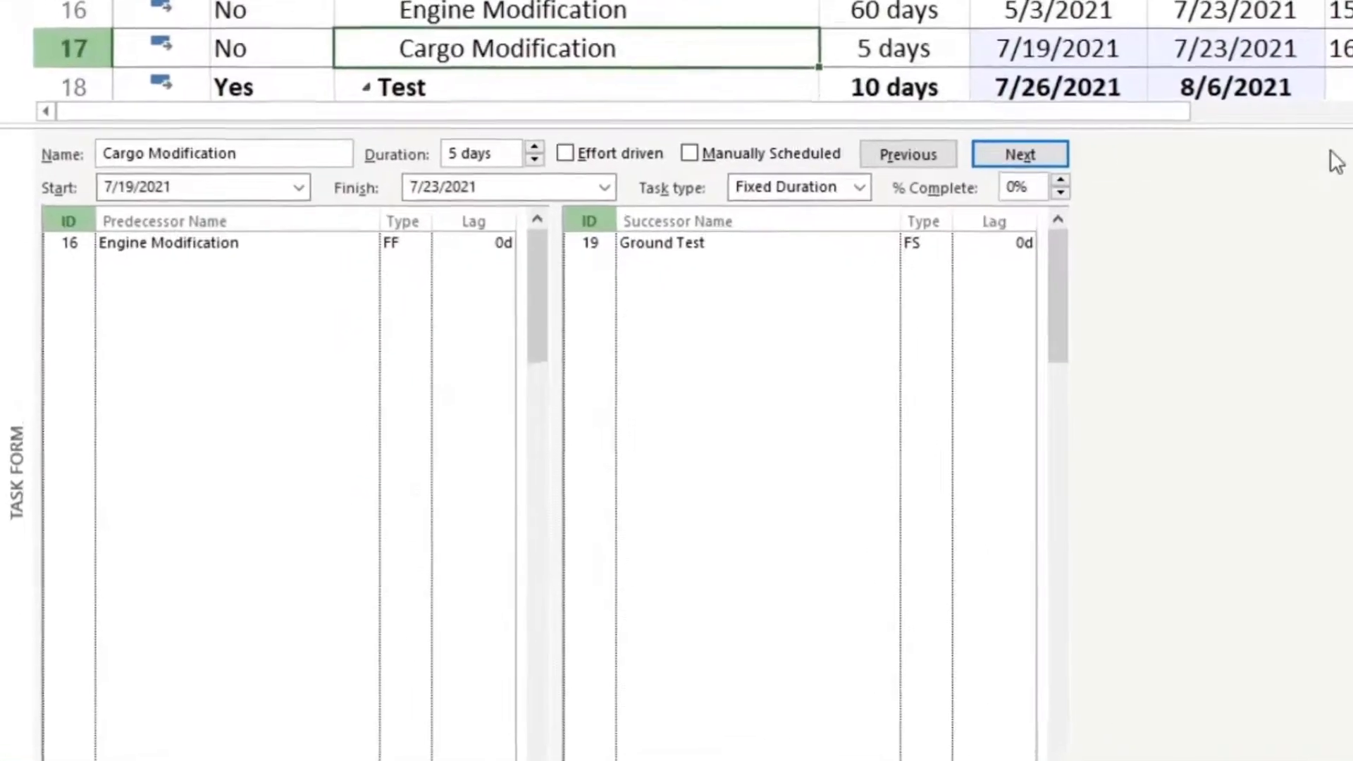
{"action": "left_click", "coordinate": [1346, 48]}
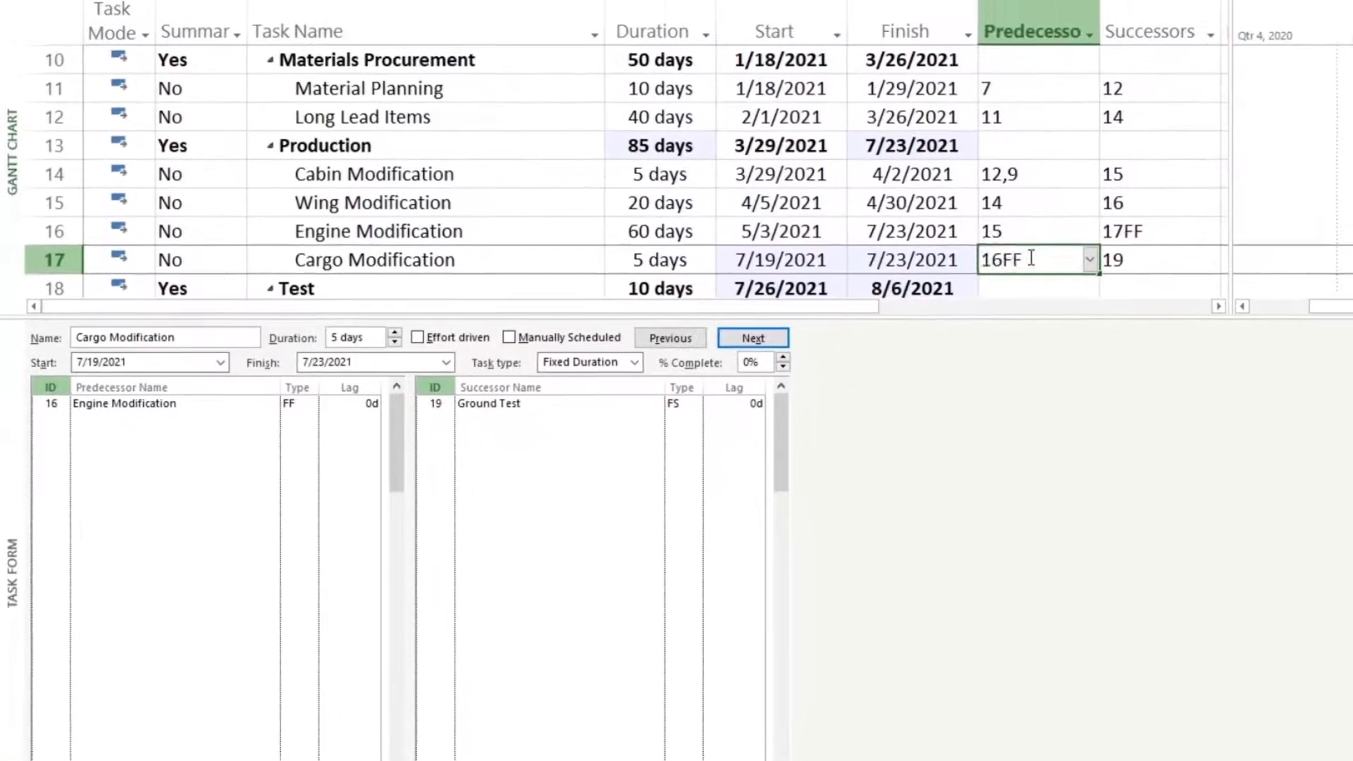
Return Cargo Modification's link to Engine Modification to the default type by setting its predecessor cell to 16, and review the following tasks' dates.
{"action": "double_click", "coordinate": [1031, 258]}
{"action": "left_click", "coordinate": [1031, 258]}
{"action": "key", "text": "BackSpace"}
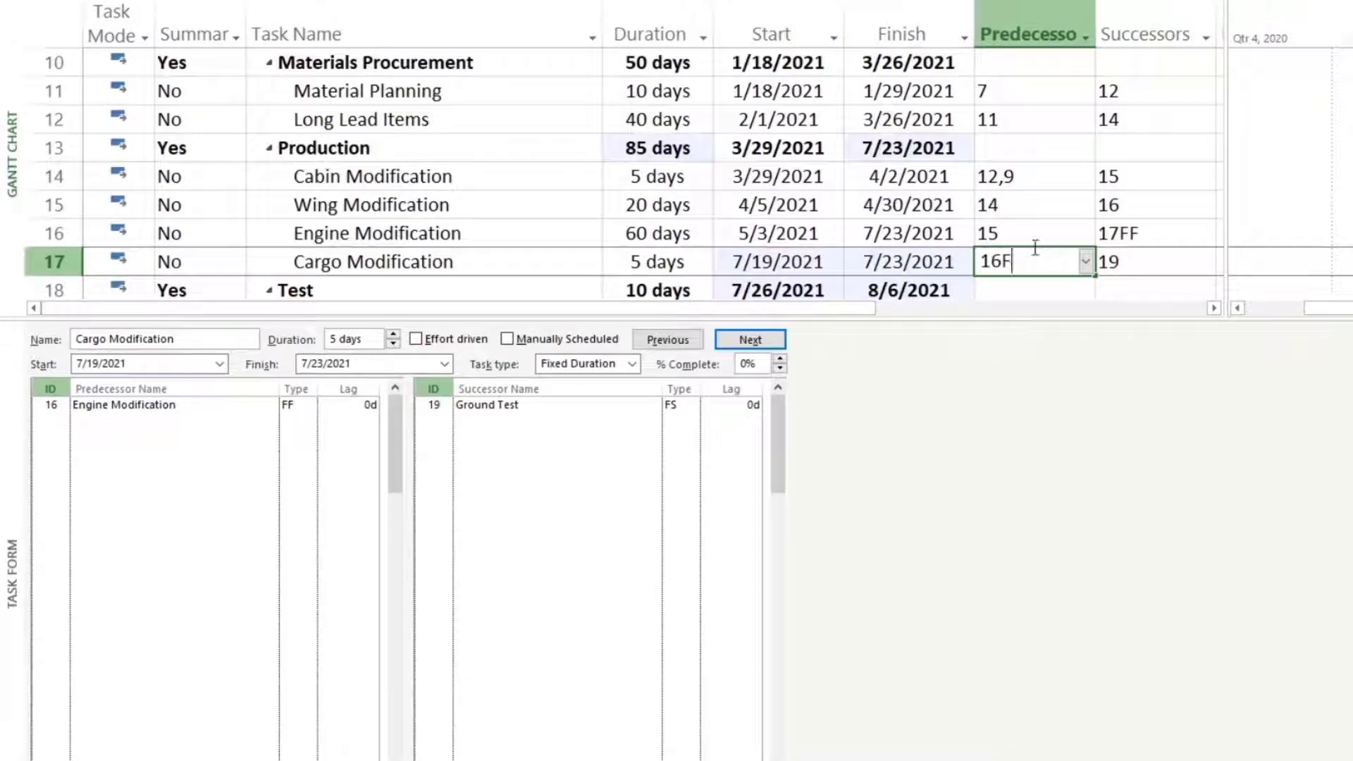
{"action": "key", "text": "BackSpace"}
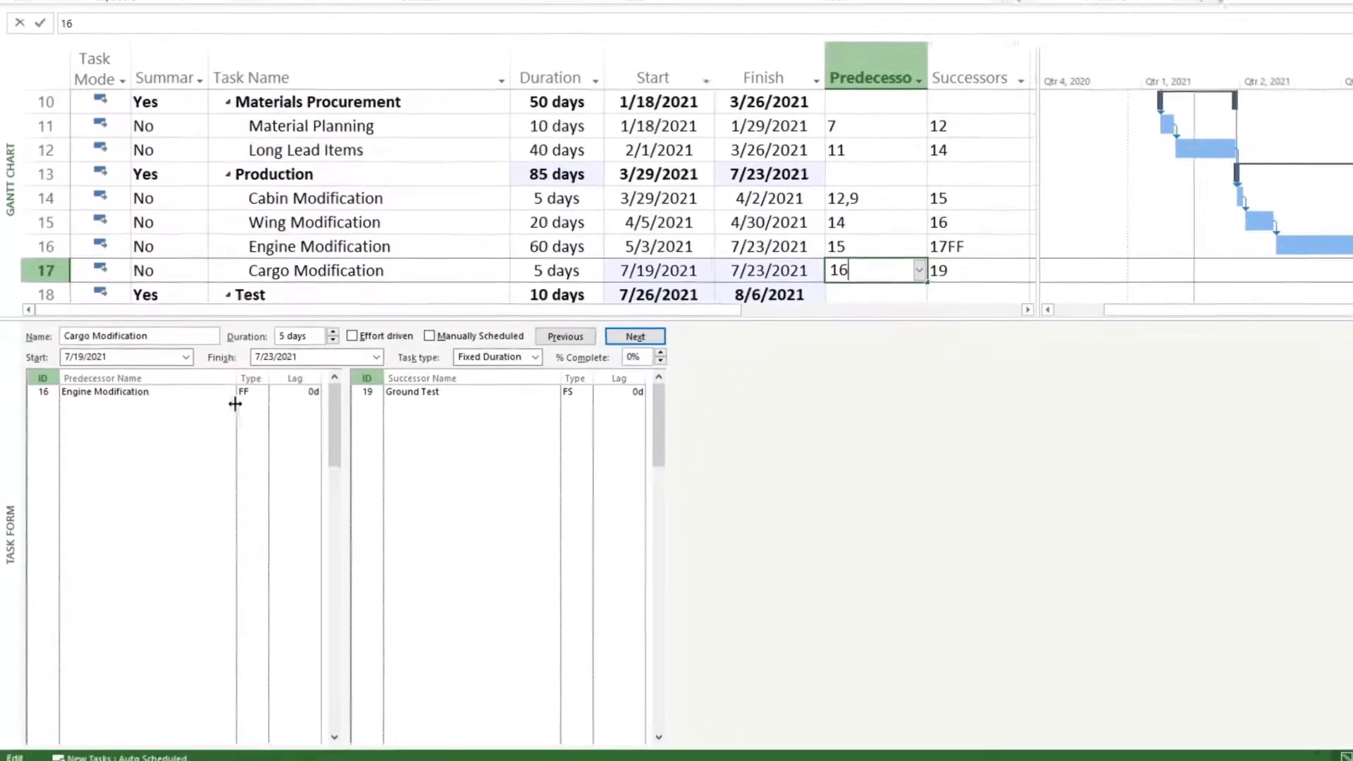
{"action": "key", "text": "Return"}
{"action": "left_click", "coordinate": [288, 251]}
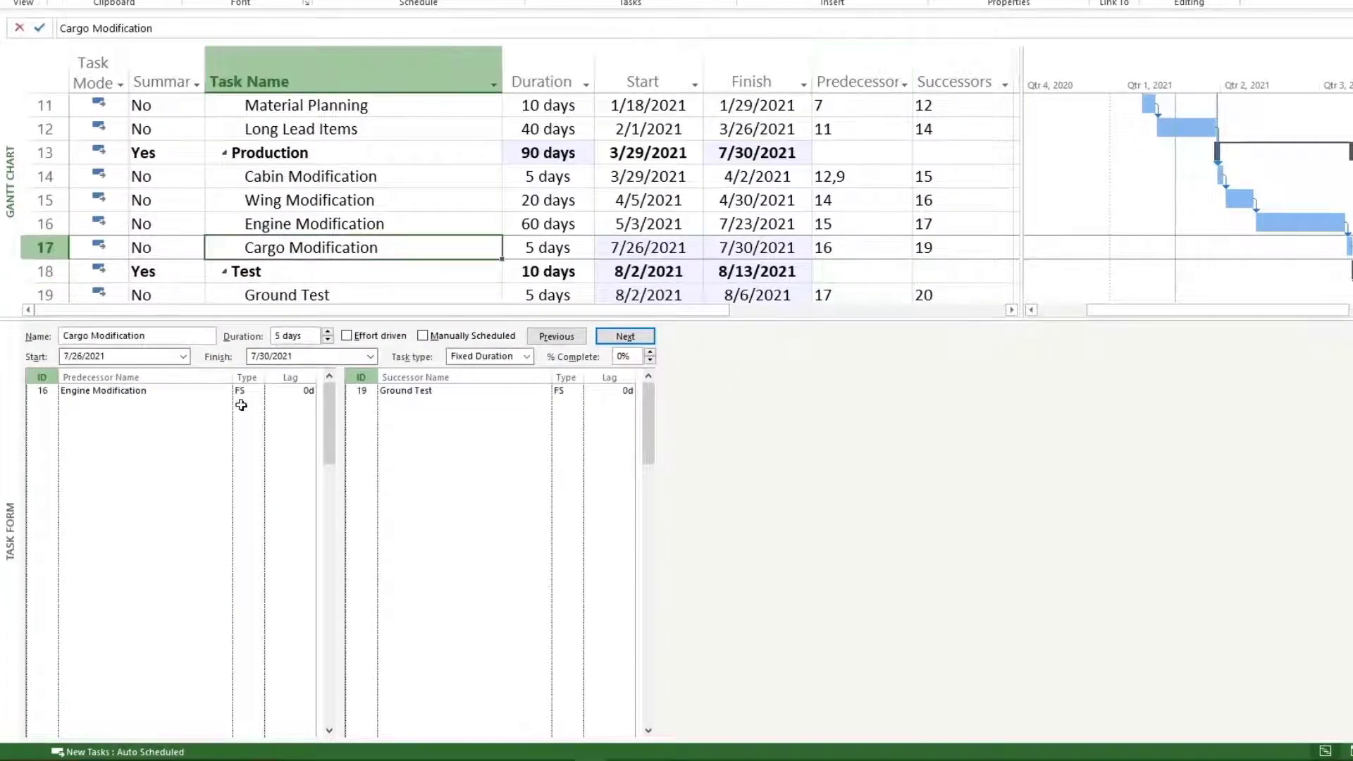
{"action": "scroll", "coordinate": [635, 273], "scroll_direction": "down", "scroll_amount": 1}
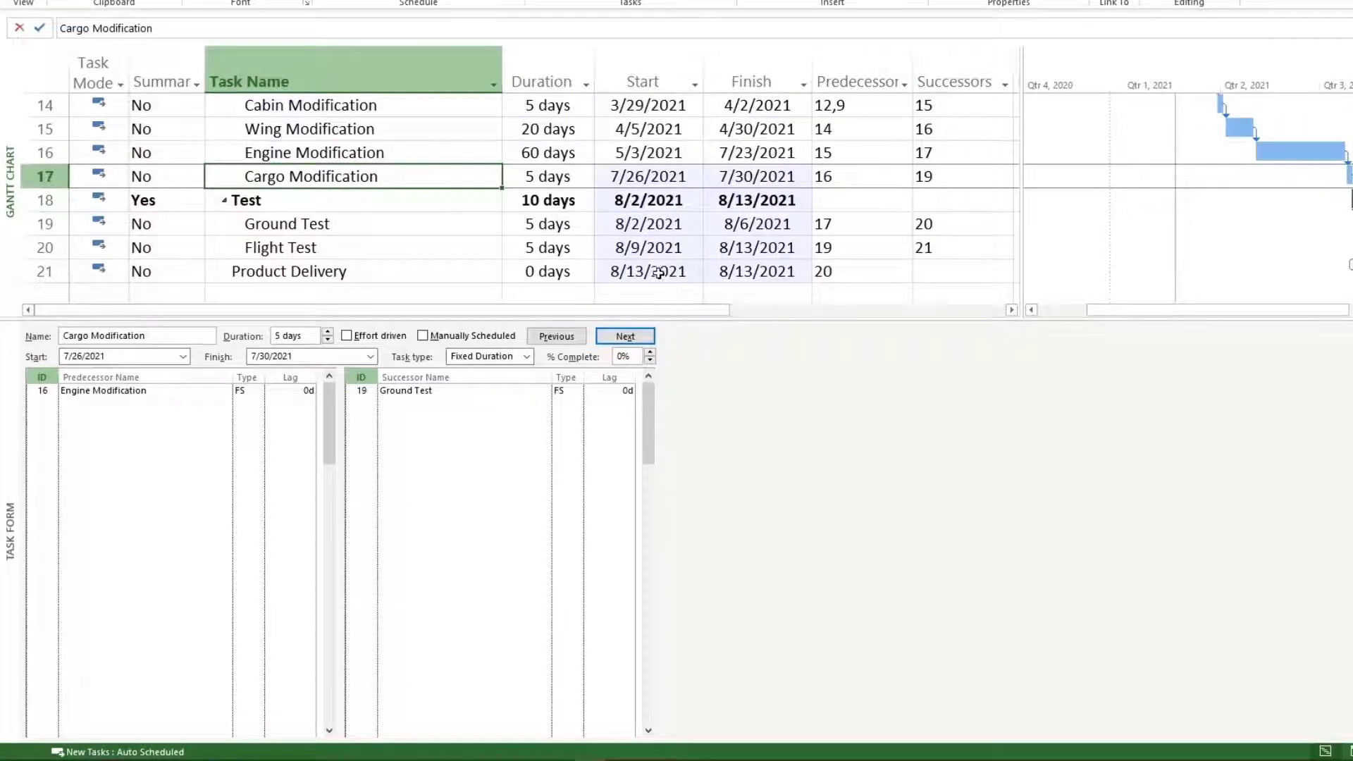
{"action": "scroll", "coordinate": [592, 287], "scroll_direction": "up", "scroll_amount": 1}
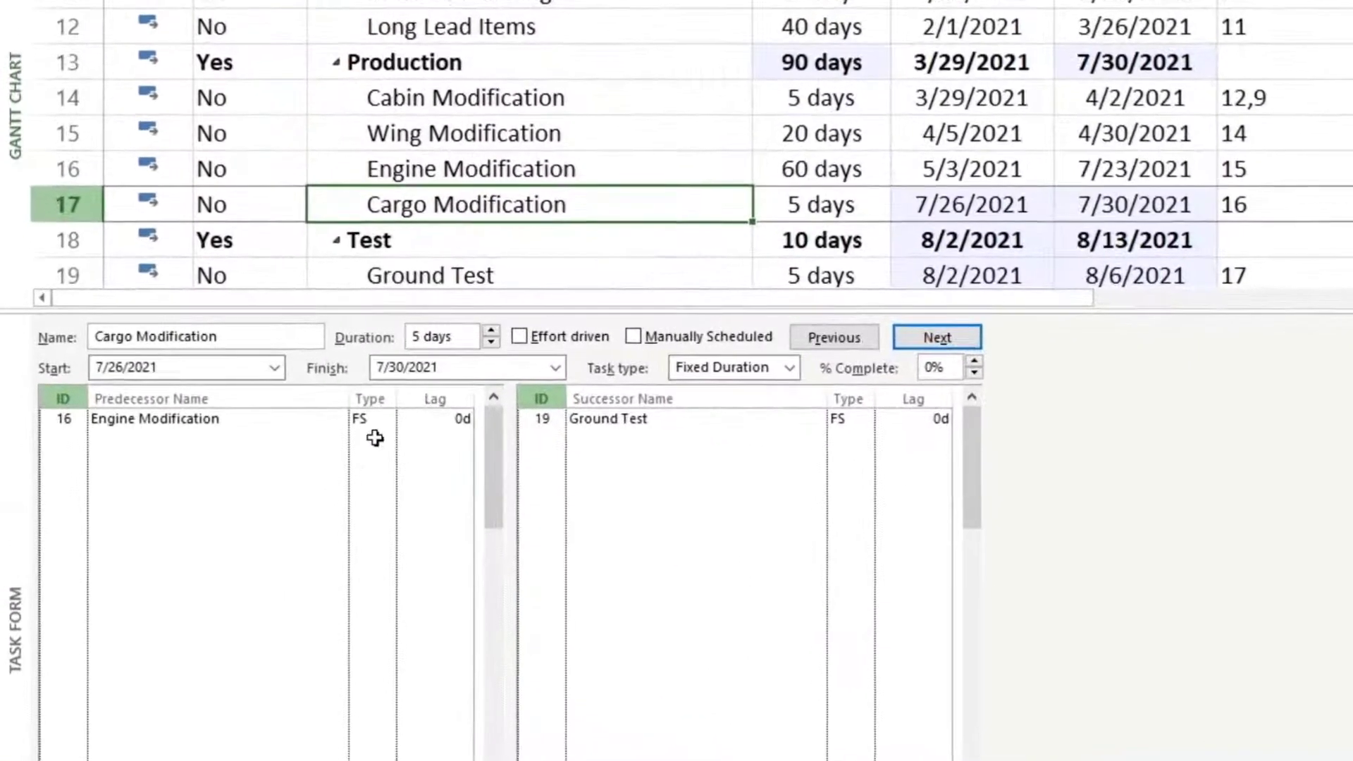
Set the relationship type of Cargo Modification's predecessor, Engine Modification, to FF in the Task Form.
{"action": "left_click", "coordinate": [306, 406]}
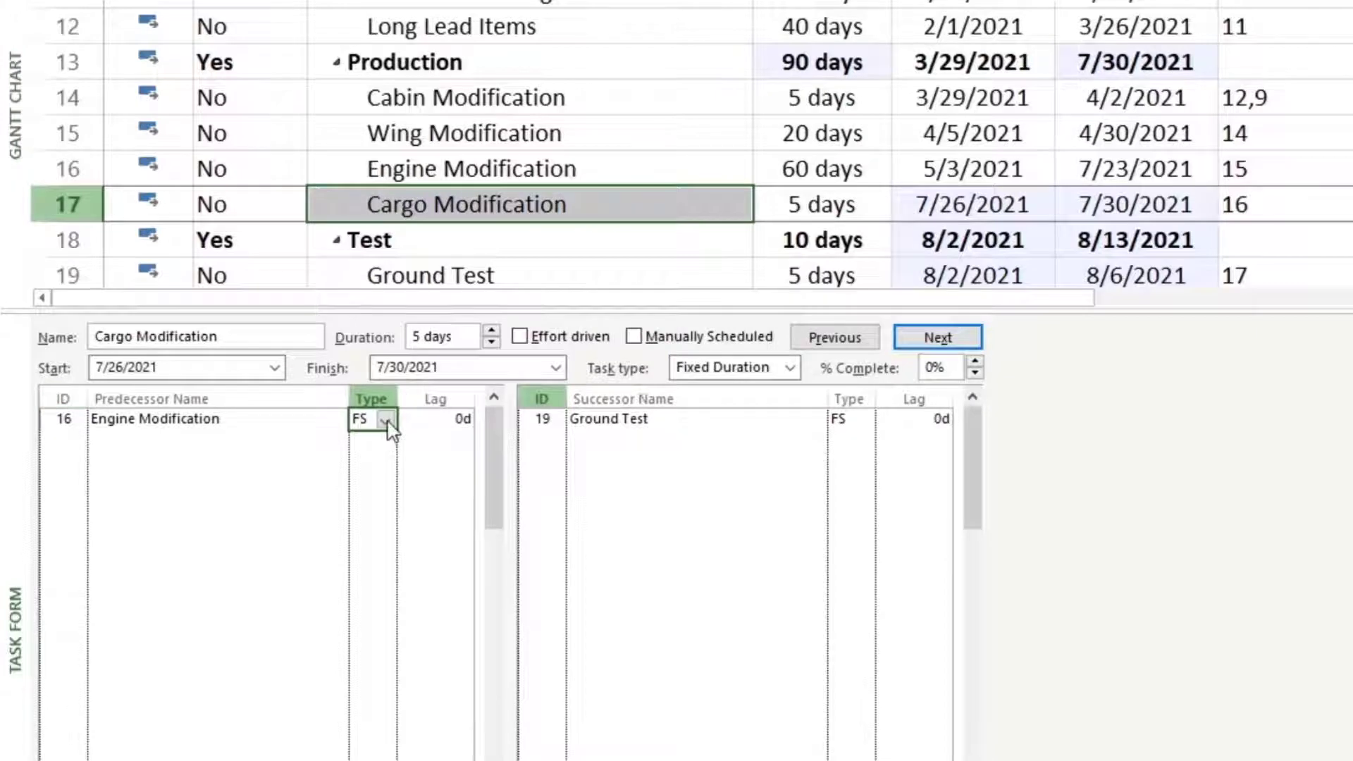
{"action": "left_click", "coordinate": [385, 421]}
{"action": "left_click", "coordinate": [374, 441]}
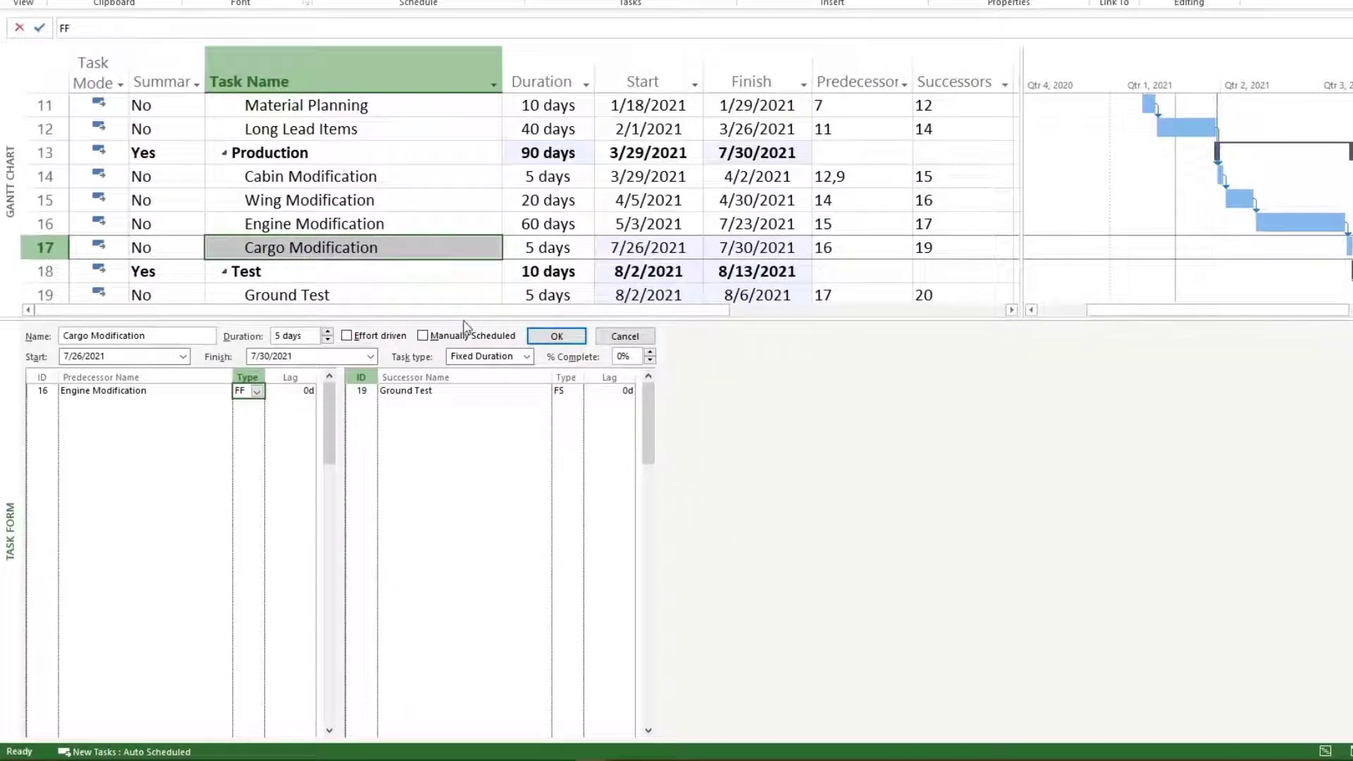
{"action": "left_click", "coordinate": [548, 338]}
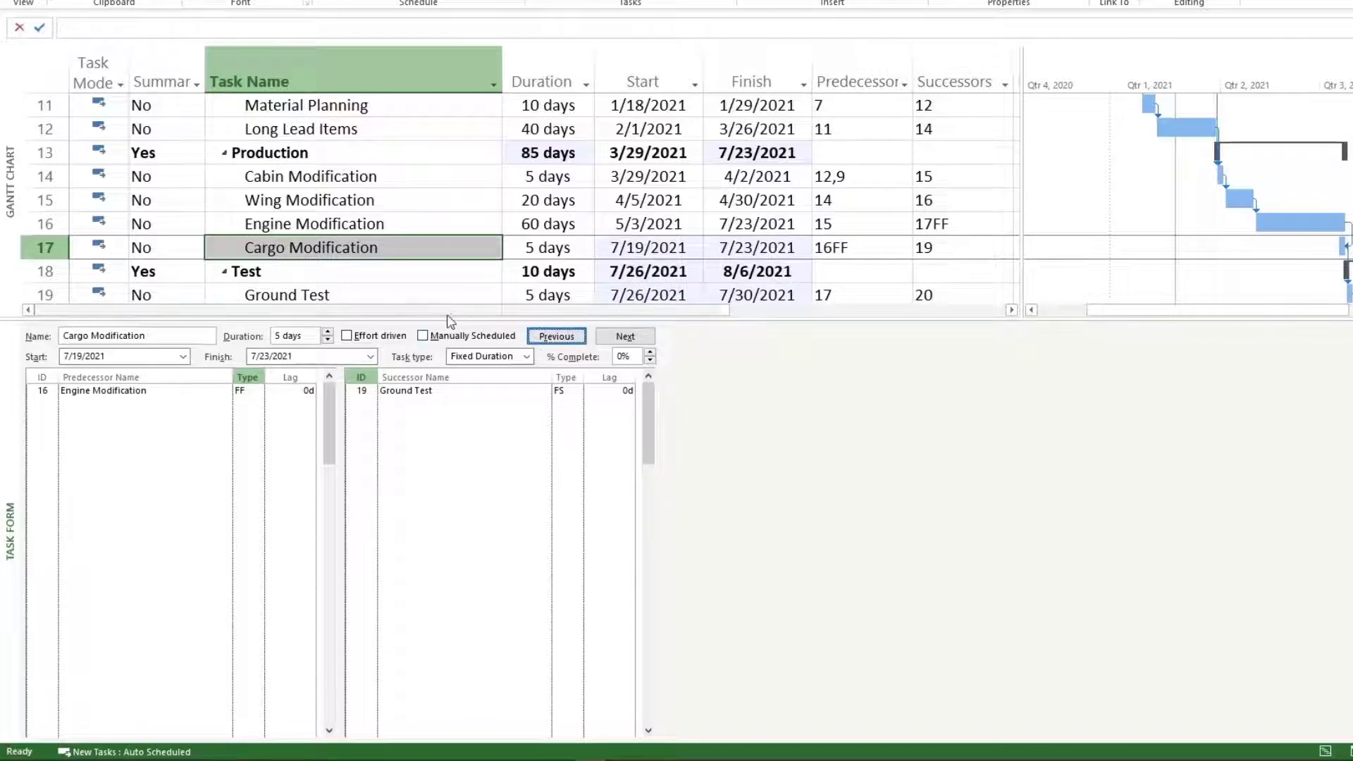
Enlarge the task table pane and check Cargo Modification's predecessor cell and Engine Modification's successor cell.
{"action": "left_click_drag", "start_coordinate": [451, 319], "coordinate": [460, 422]}
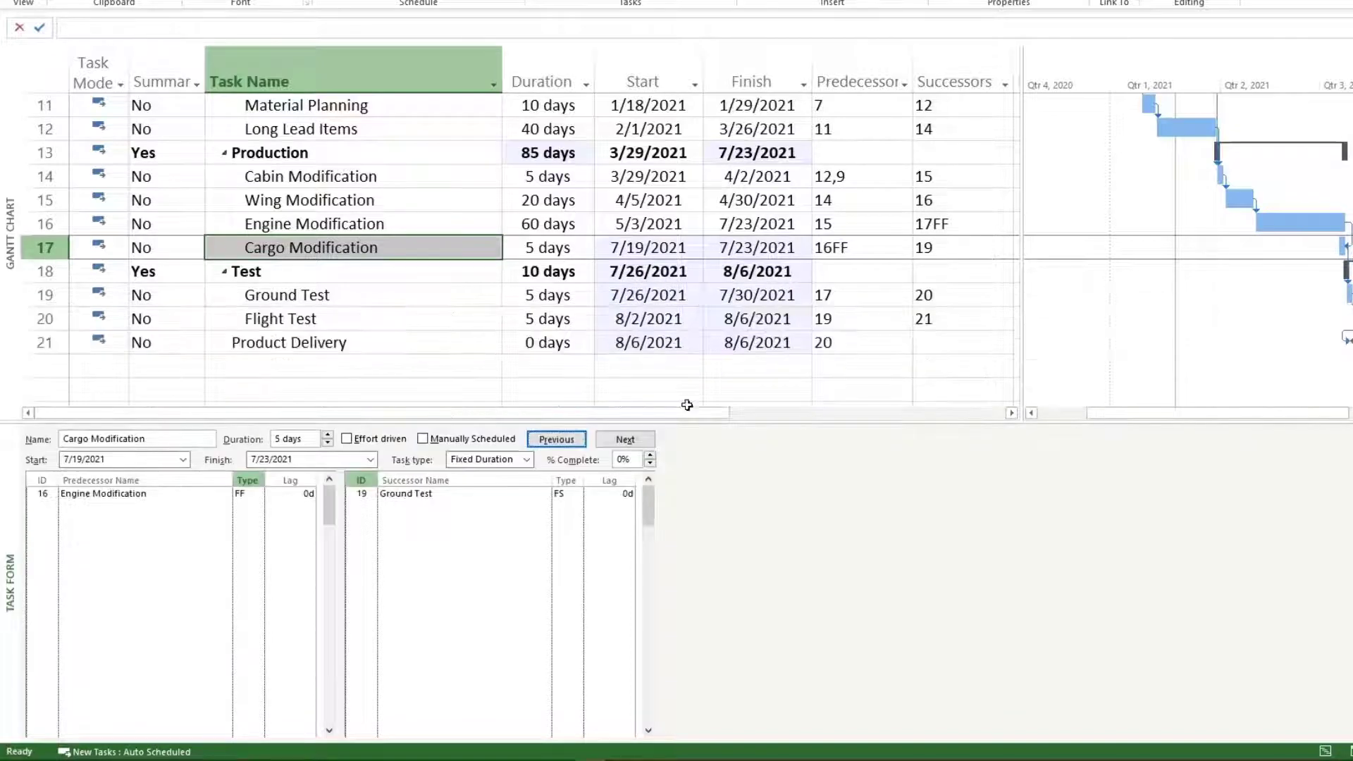
{"action": "left_click", "coordinate": [870, 248]}
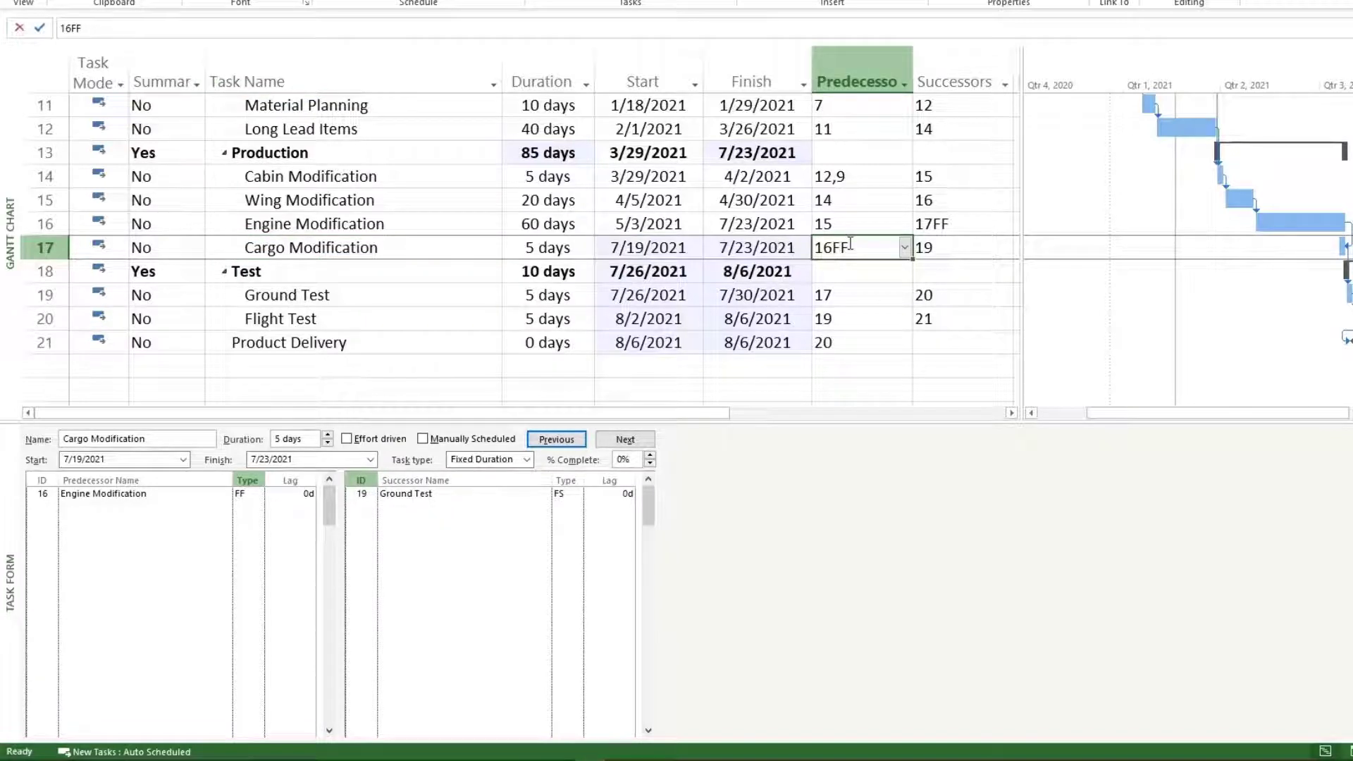
{"action": "left_click", "coordinate": [971, 222]}
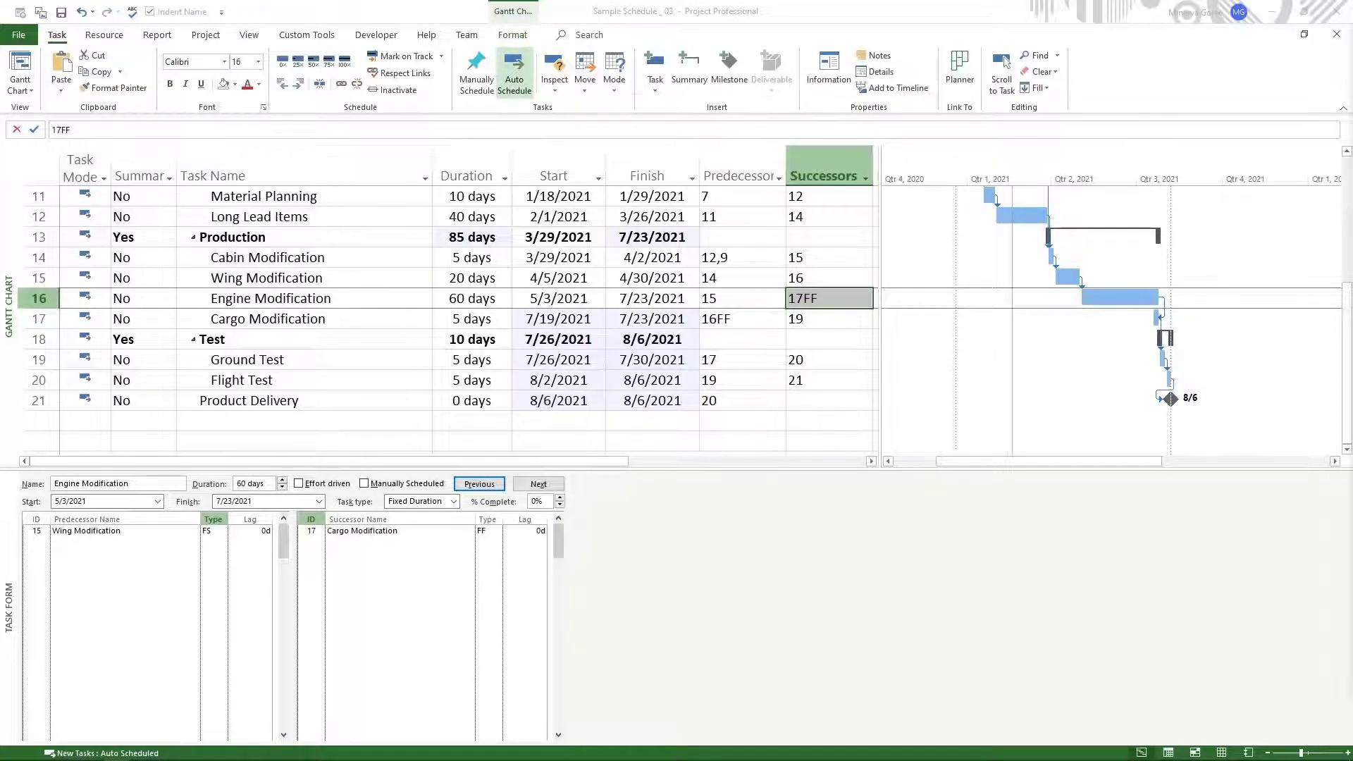
Set Engine Modification's predecessor relationship with Wing Modification to SS in the Task Form and check the linked cells in the table.
{"action": "left_click", "coordinate": [246, 307]}
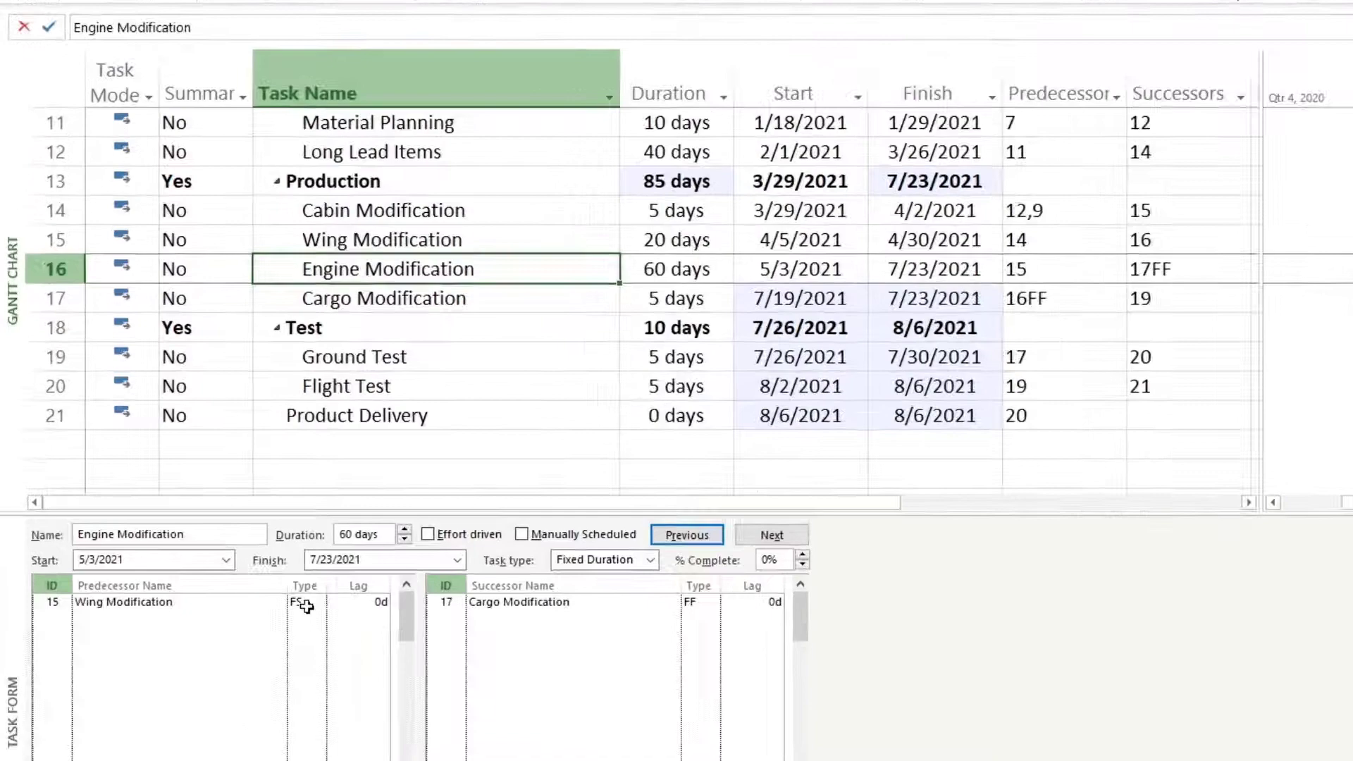
{"action": "left_click", "coordinate": [305, 606]}
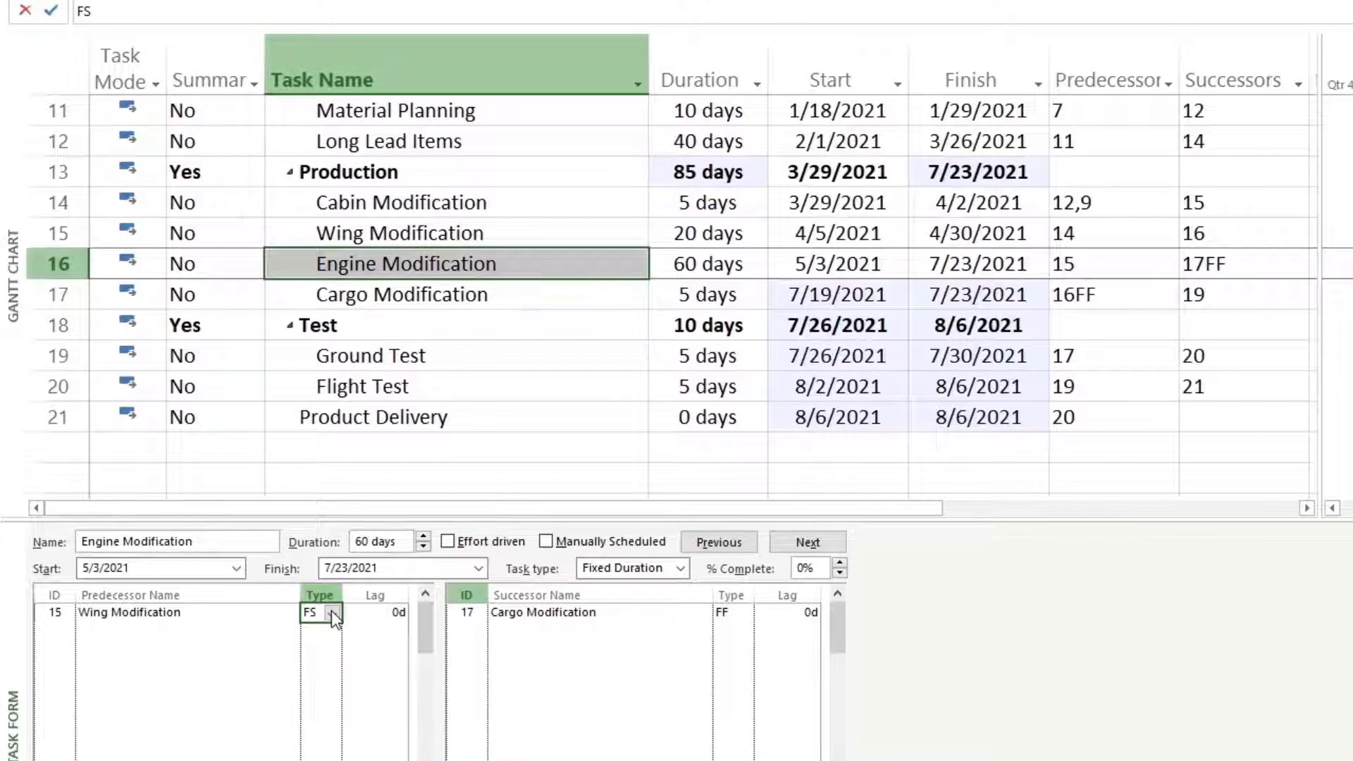
{"action": "left_click", "coordinate": [332, 612]}
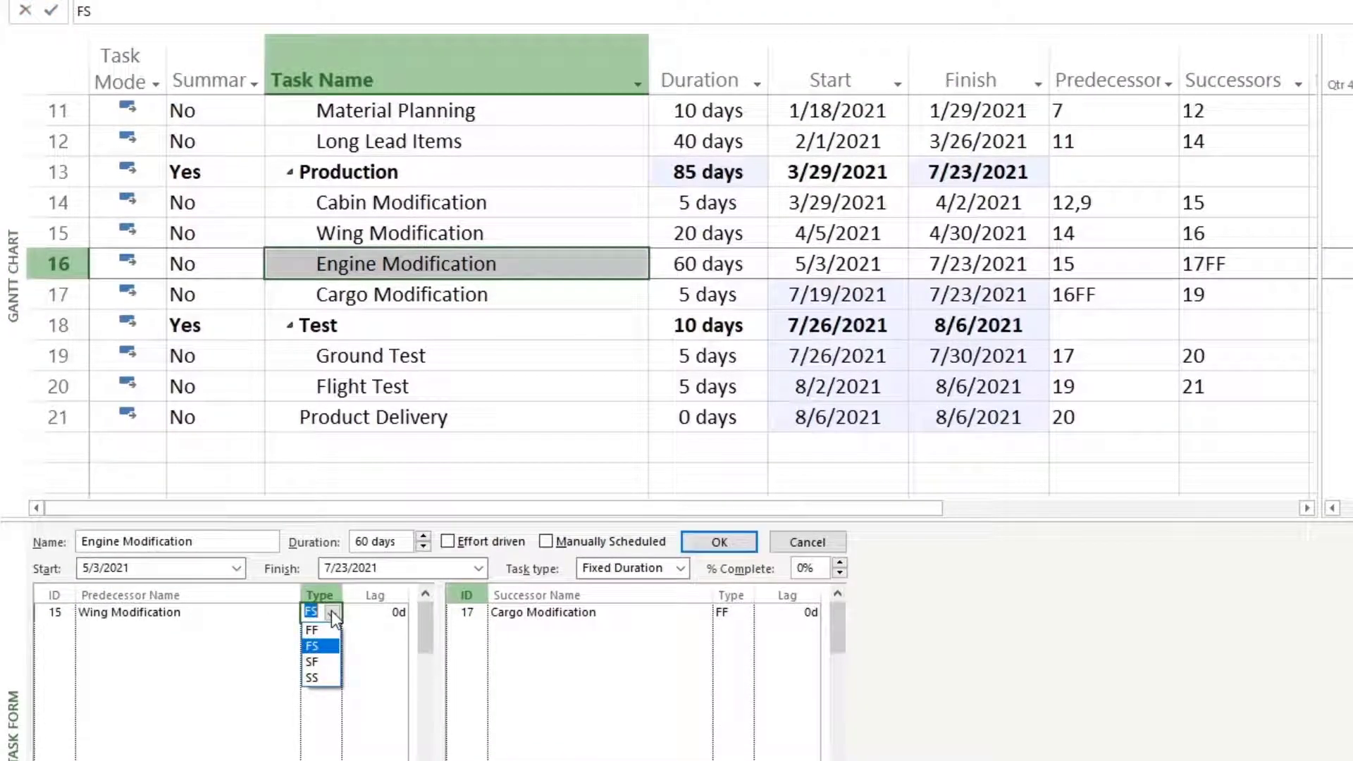
{"action": "left_click", "coordinate": [323, 678]}
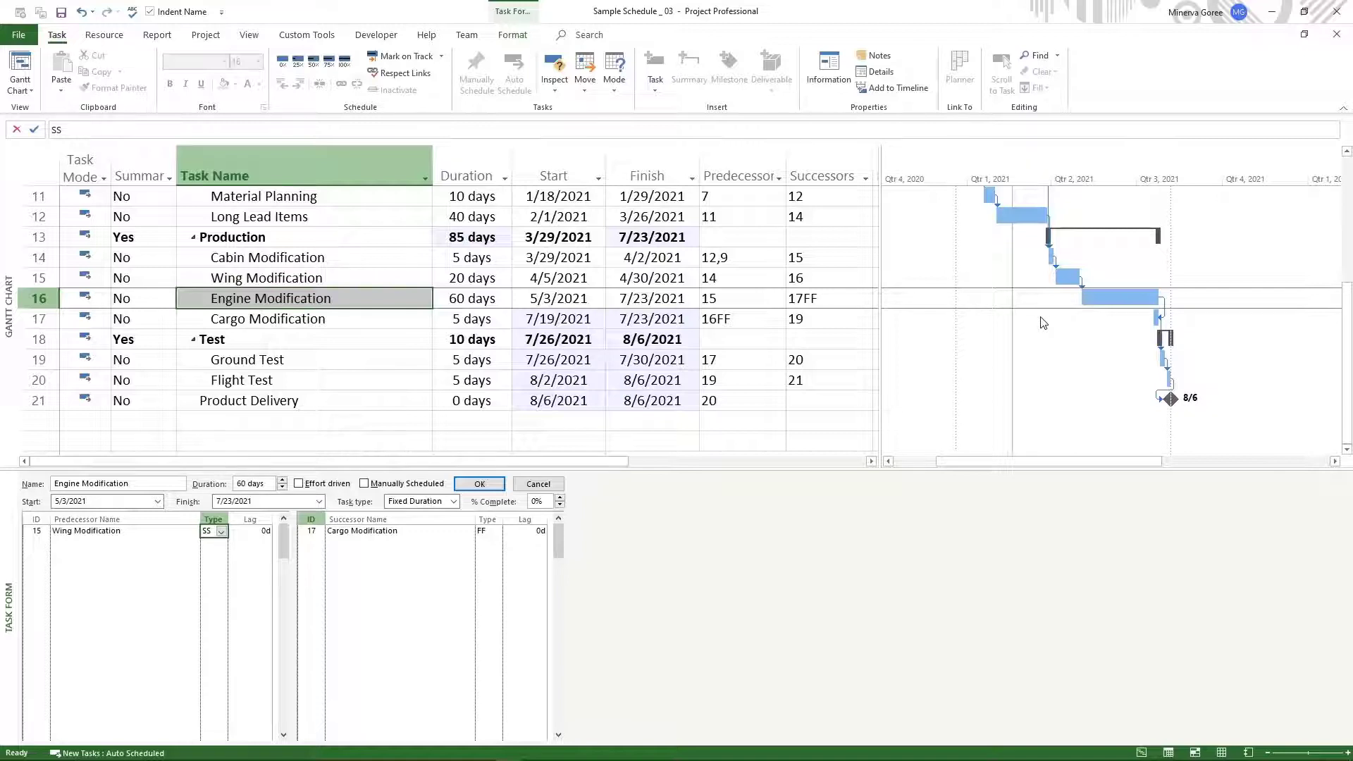
{"action": "left_click", "coordinate": [478, 488]}
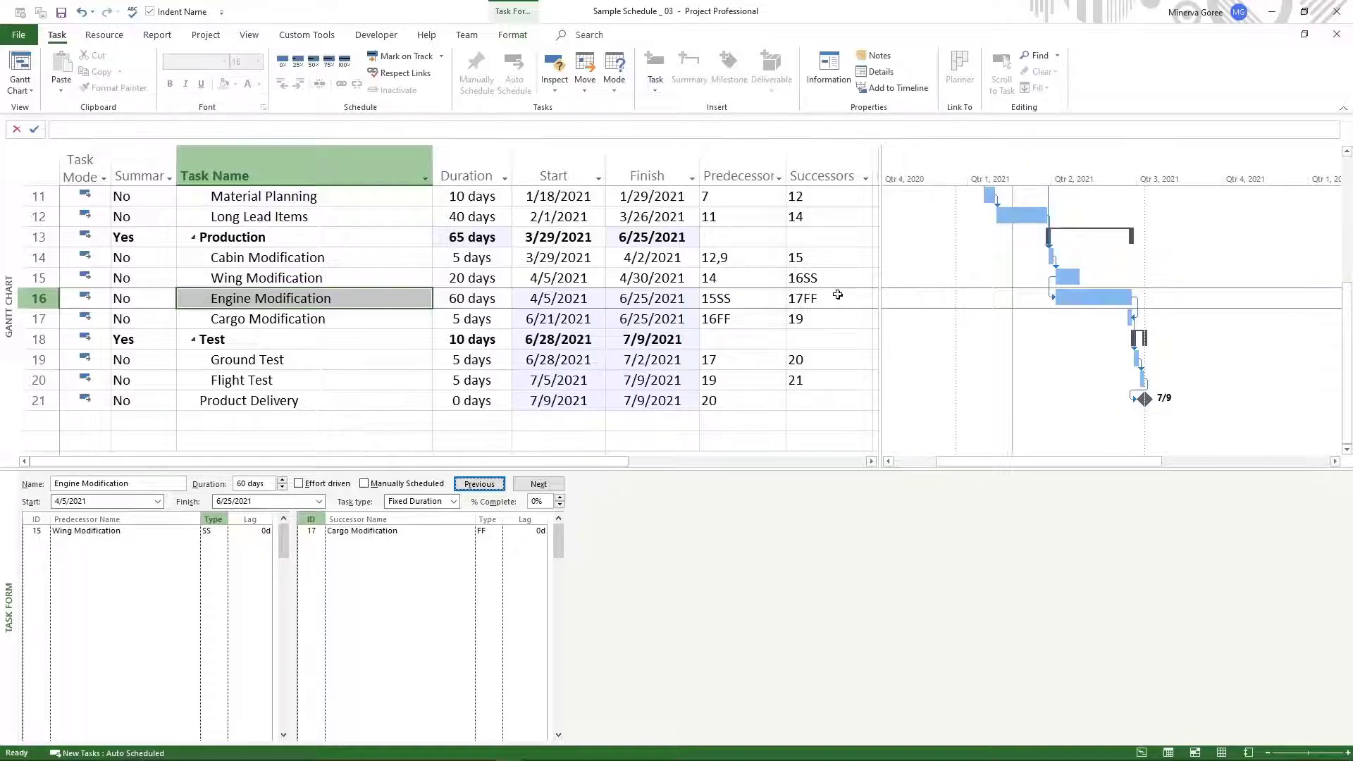
{"action": "left_click", "coordinate": [835, 277]}
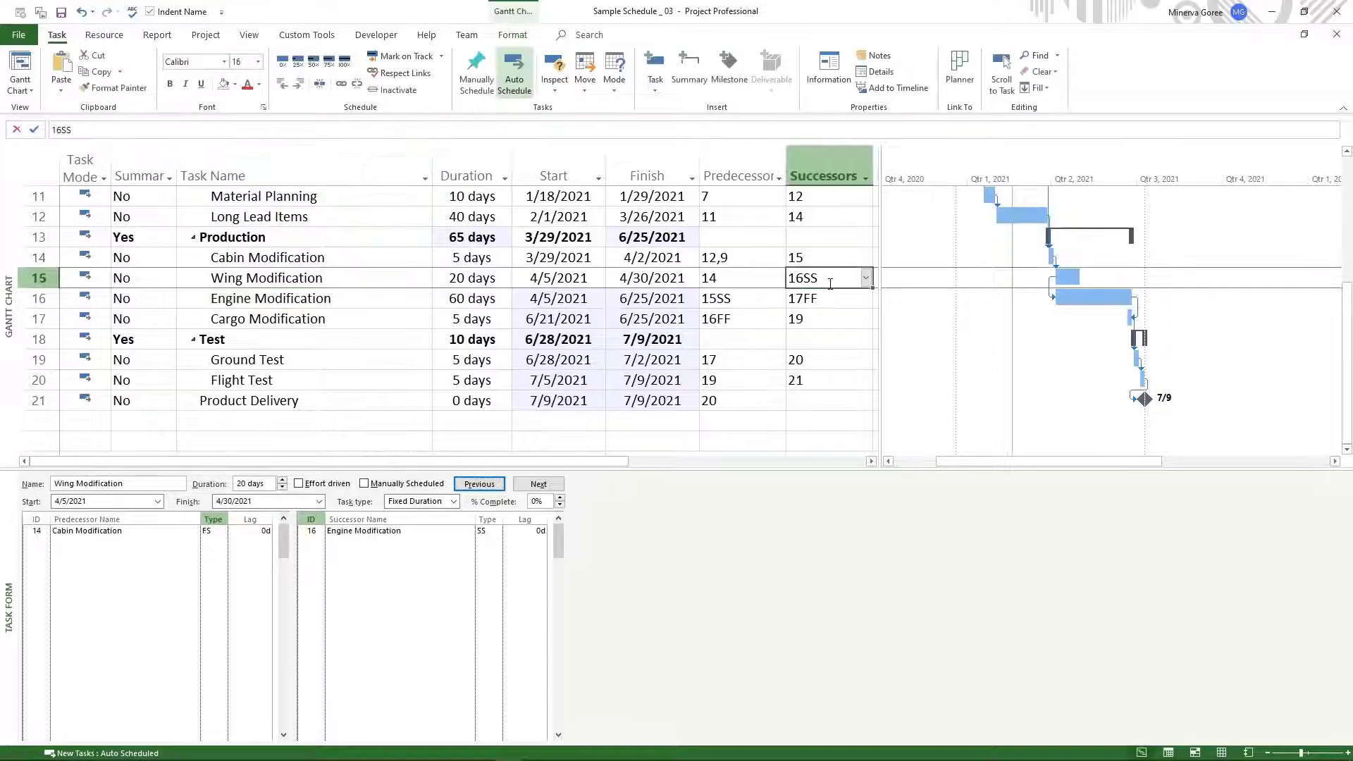
{"action": "left_click", "coordinate": [727, 305]}
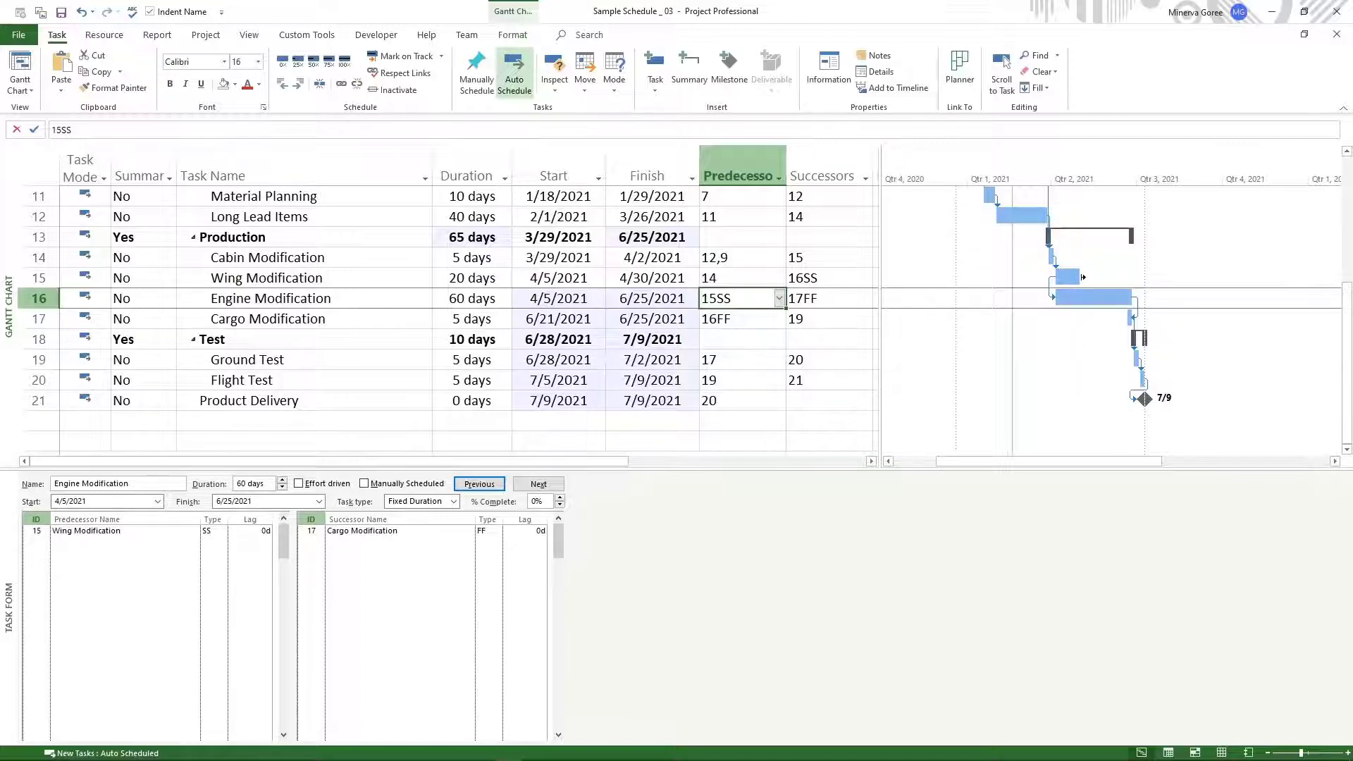
Add task 17 as a second successor of Wing Modification in the Task Form.
{"action": "left_click", "coordinate": [224, 279]}
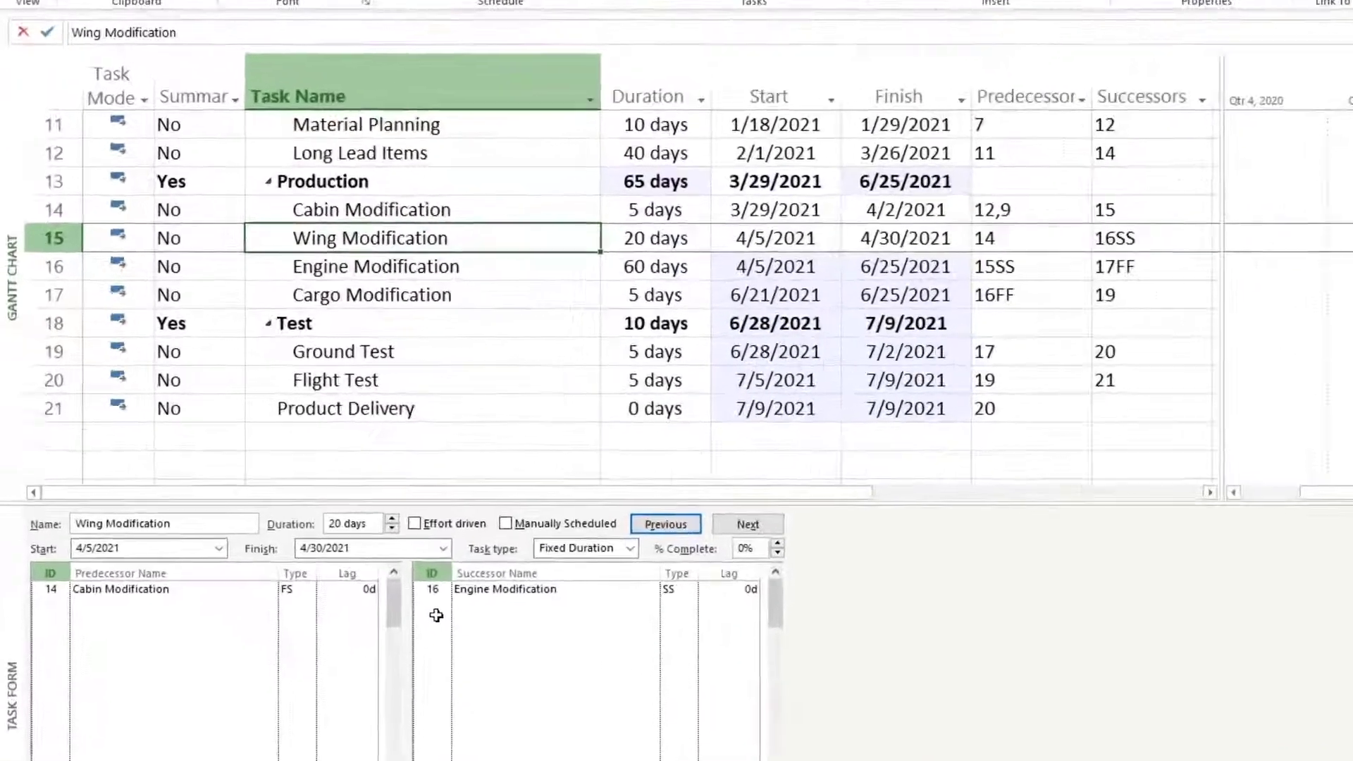
{"action": "left_click", "coordinate": [436, 612]}
{"action": "type", "text": "17"}
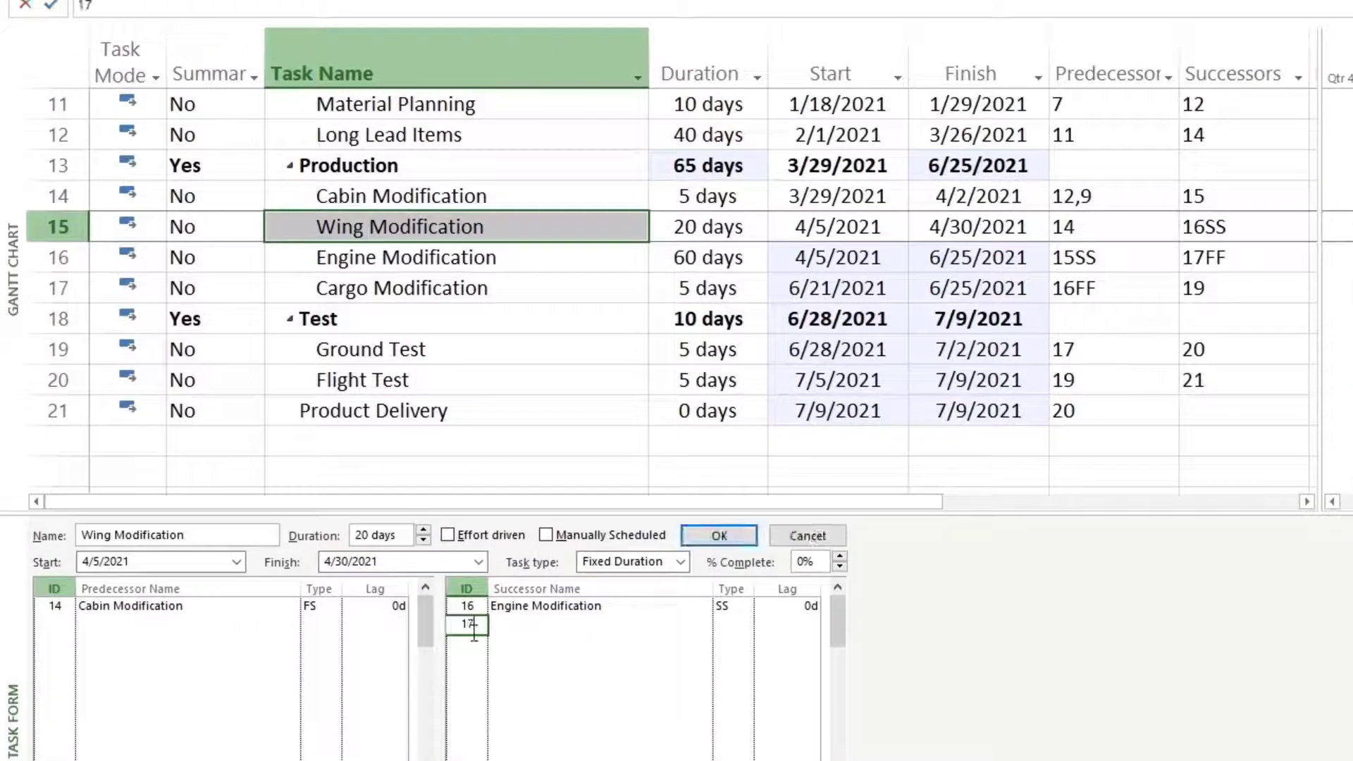
{"action": "left_click", "coordinate": [720, 535]}
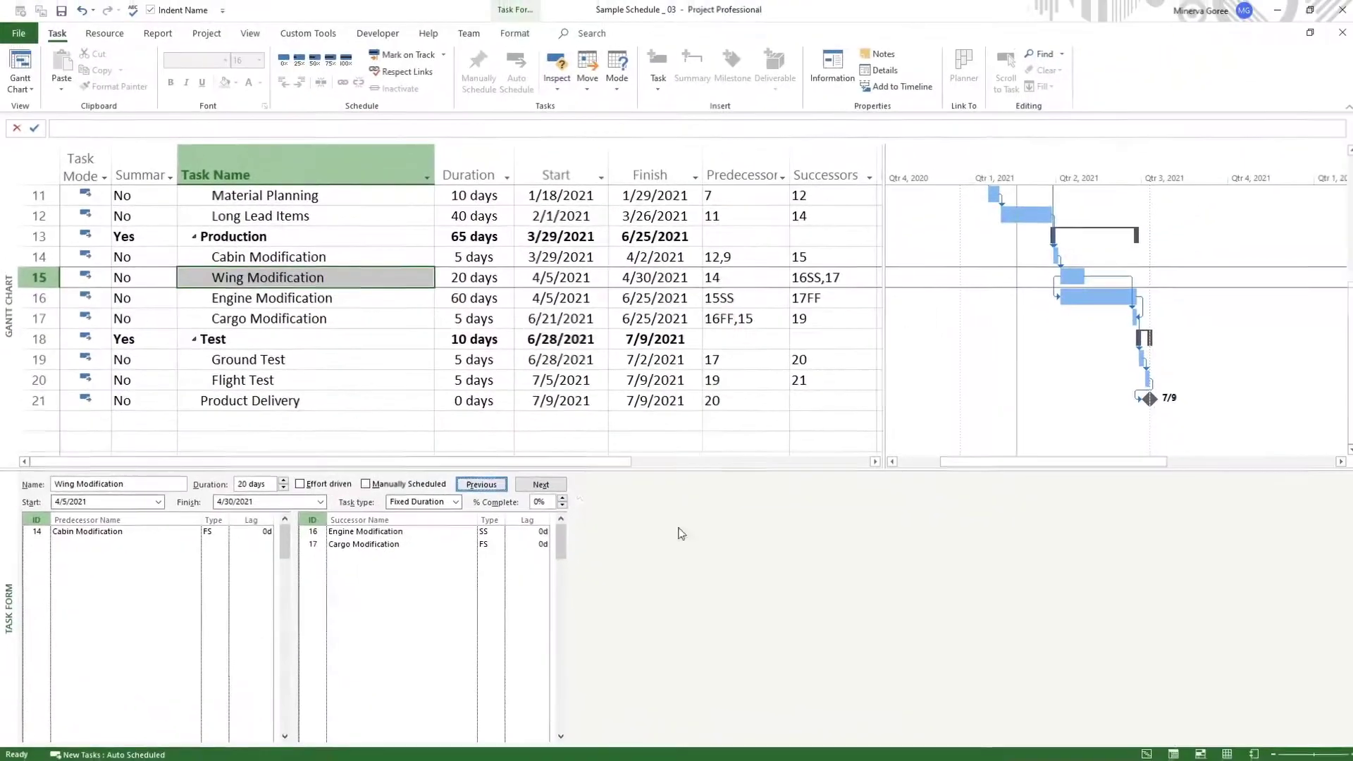